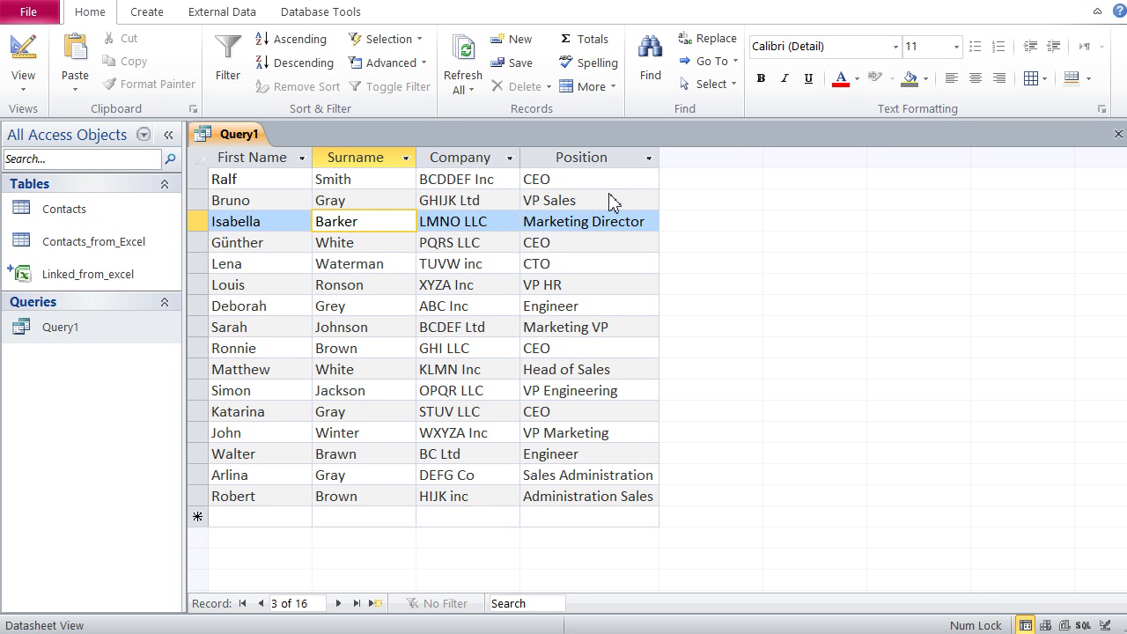
Step: Add the criterion ceo to the Position field in the query design and display the filtered records
{"action": "left_click", "coordinate": [24, 60]}
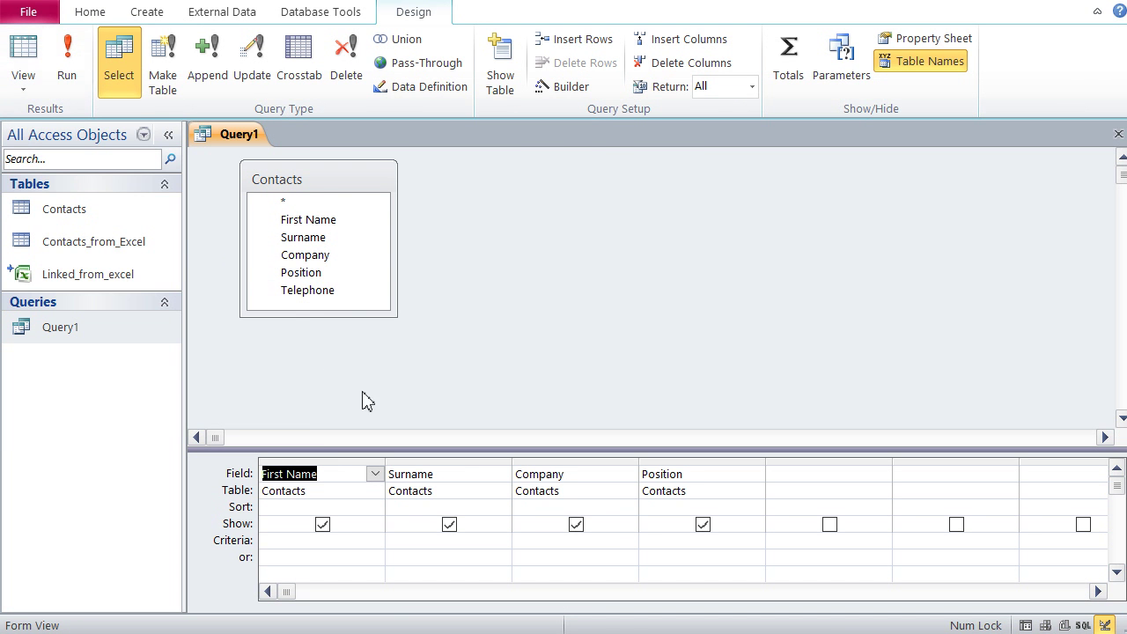
{"action": "left_click", "coordinate": [662, 540]}
{"action": "type", "text": "ceo"}
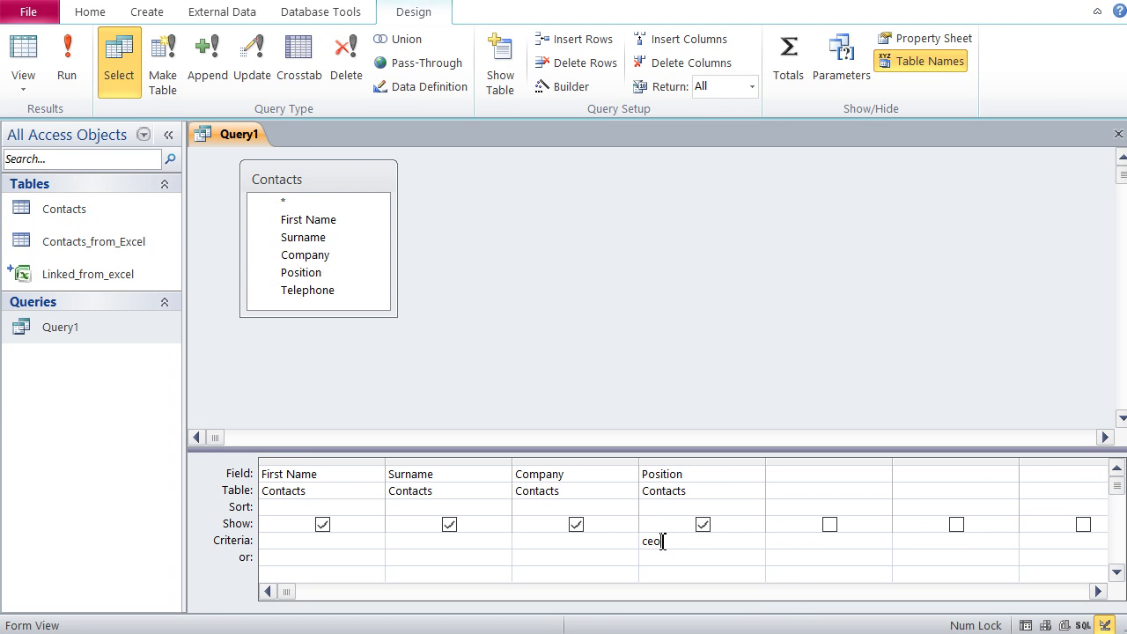
{"action": "left_click", "coordinate": [685, 556]}
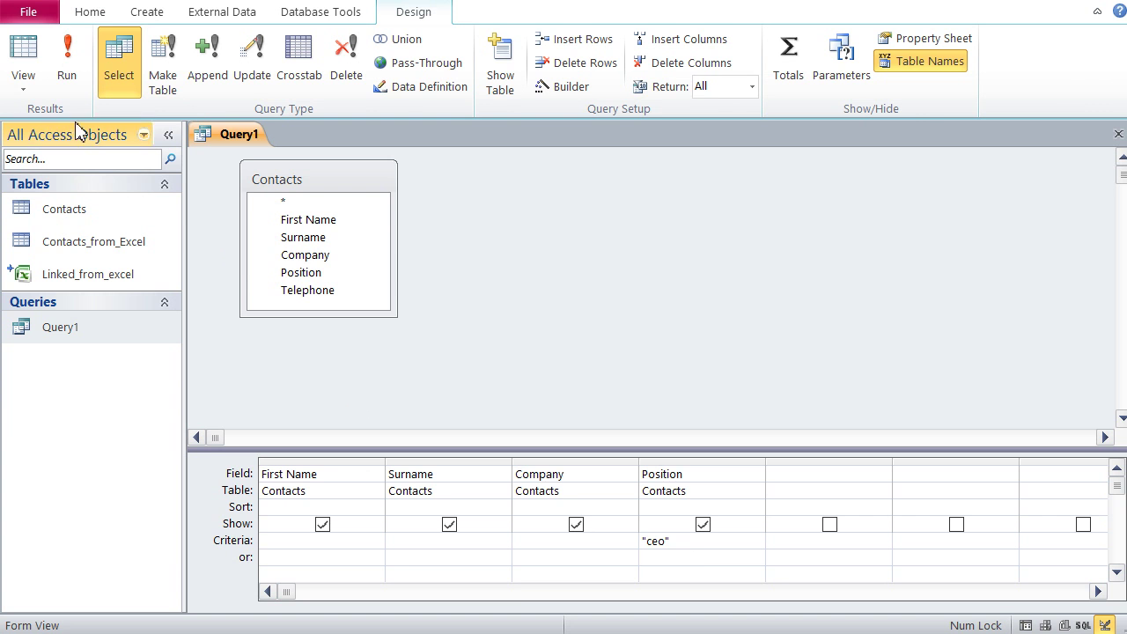
{"action": "left_click", "coordinate": [20, 70]}
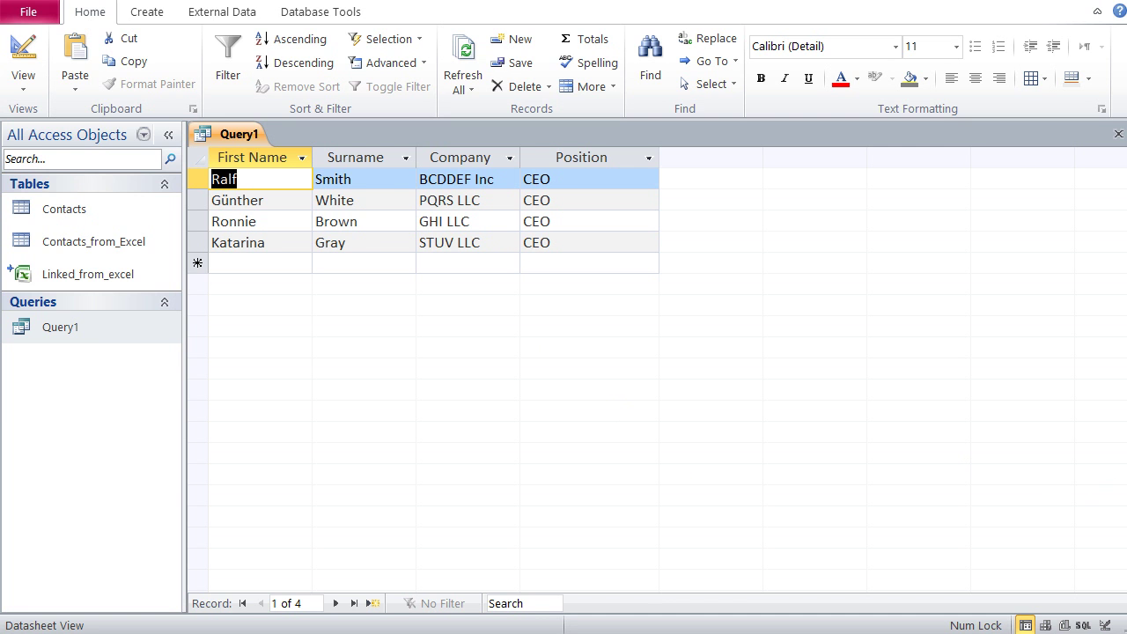
Step: Remove the "ceo" criterion from the Position field and display the query's full datasheet
{"action": "key", "text": "F2"}
{"action": "left_click", "coordinate": [24, 74]}
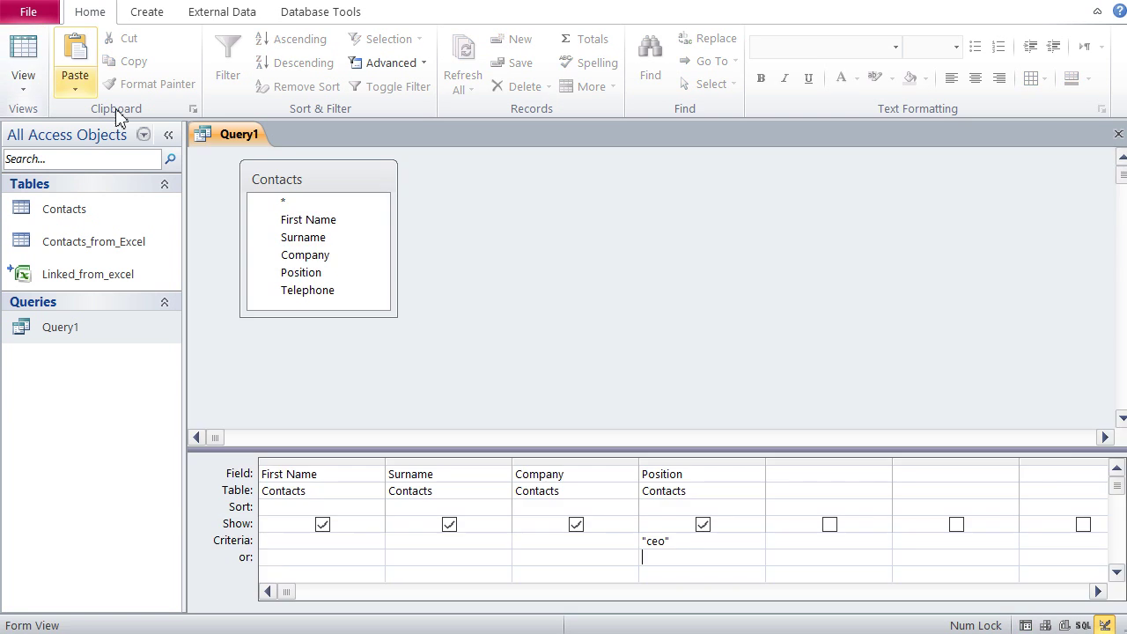
{"action": "left_click_drag", "start_coordinate": [677, 542], "coordinate": [625, 543]}
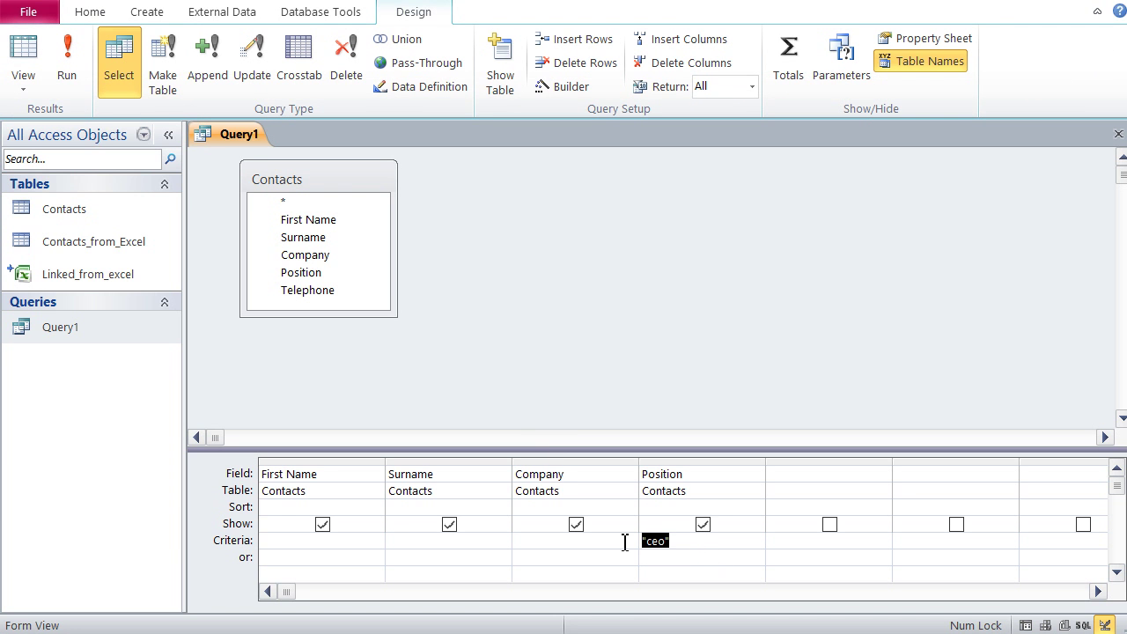
{"action": "key", "text": "Delete"}
{"action": "left_click", "coordinate": [25, 61]}
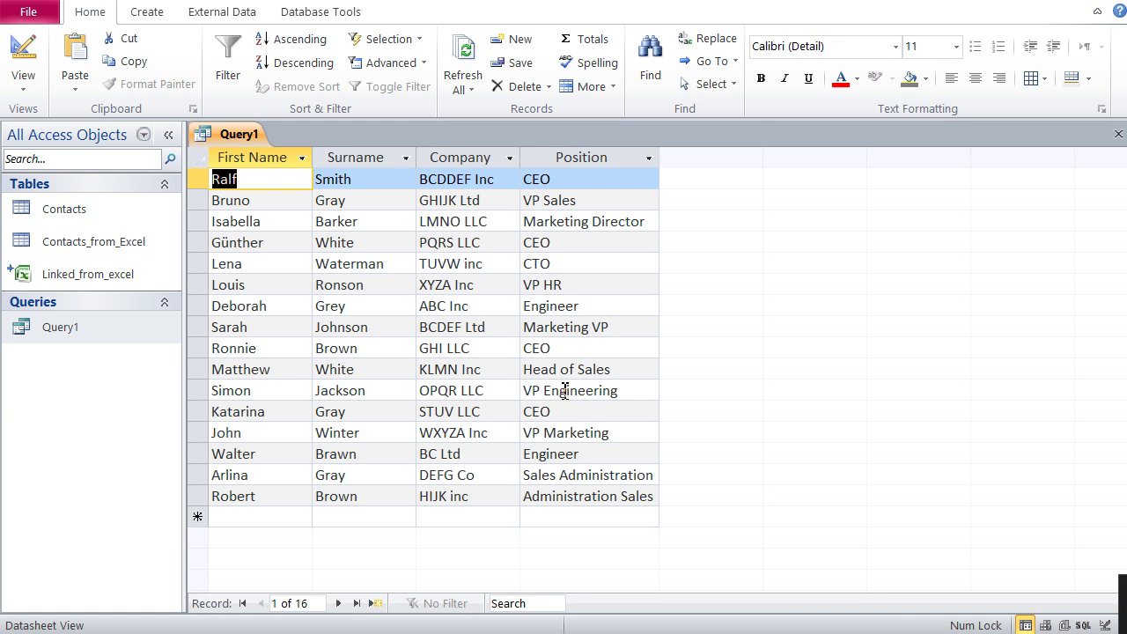
{"action": "key", "text": "F2"}
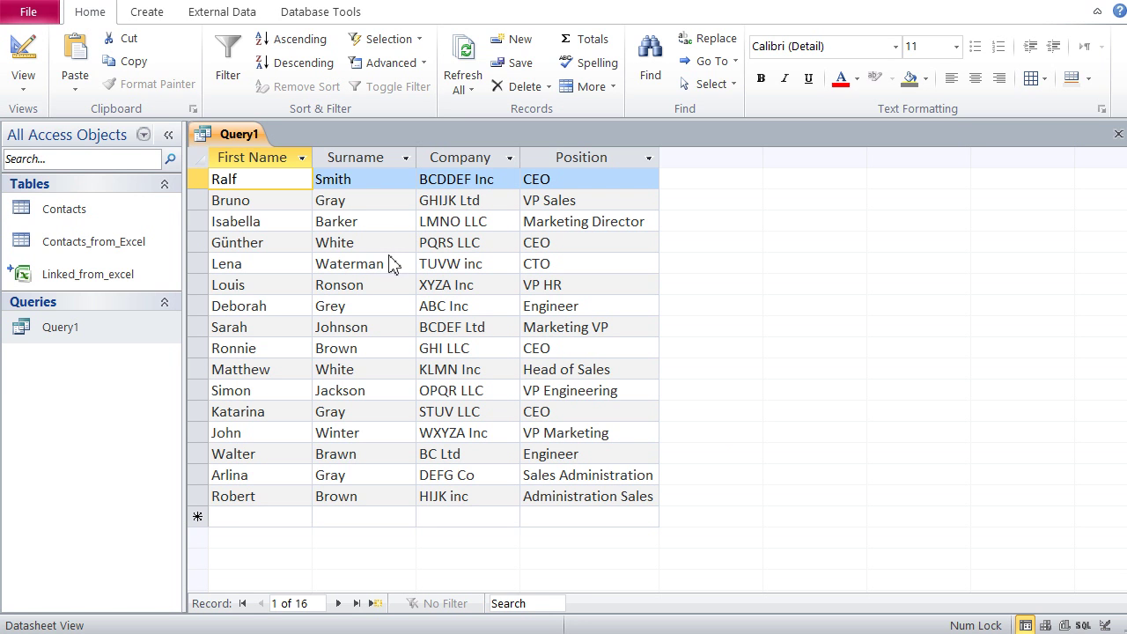
Step: Set the Position criterion to *sales* so the word matches anywhere in the text, and display the query results
{"action": "left_click", "coordinate": [24, 56]}
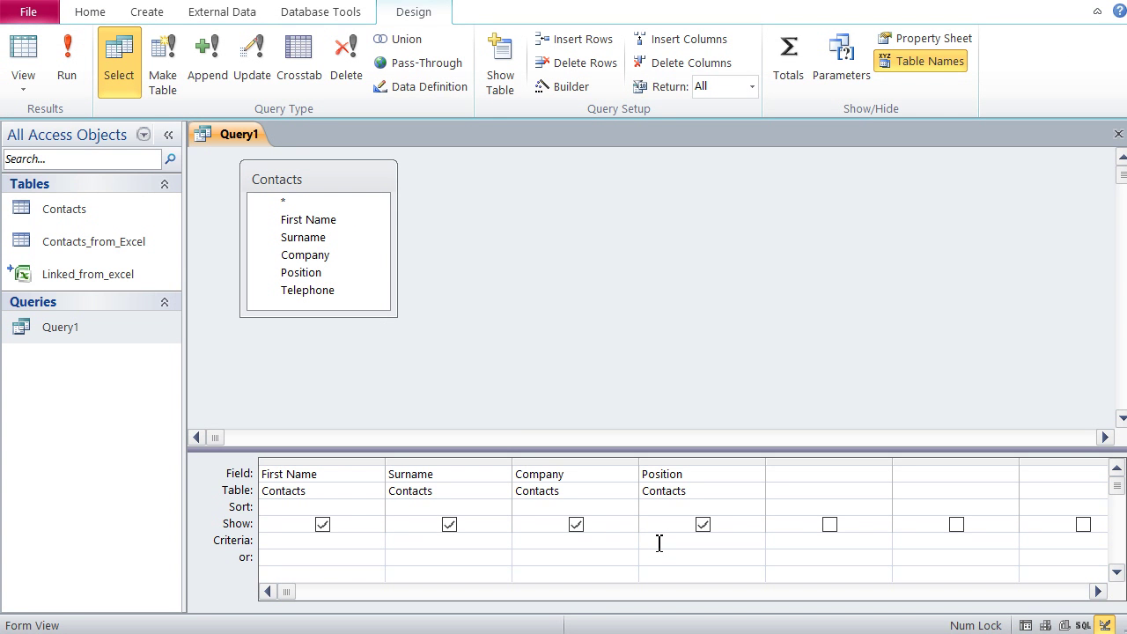
{"action": "type", "text": "sales"}
{"action": "left_click", "coordinate": [646, 543]}
{"action": "type", "text": "*"}
{"action": "left_click", "coordinate": [675, 540]}
{"action": "type", "text": "*"}
{"action": "left_click", "coordinate": [596, 556]}
{"action": "left_click", "coordinate": [36, 54]}
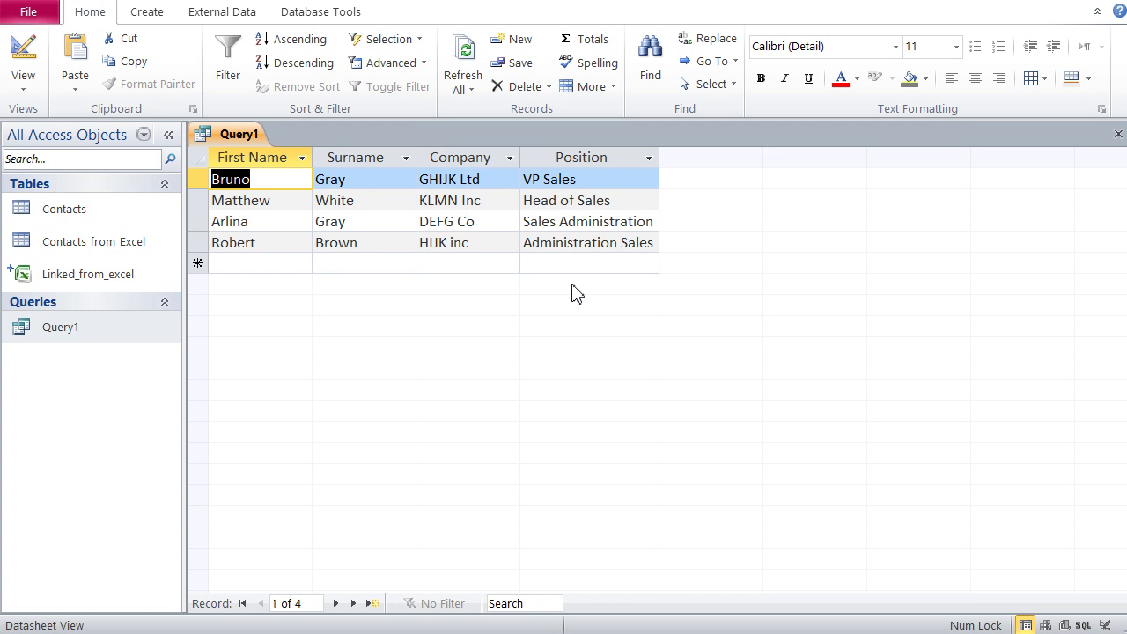
Step: Delete the *sales* criterion from the Position field and display the unfiltered records
{"action": "left_click", "coordinate": [23, 58]}
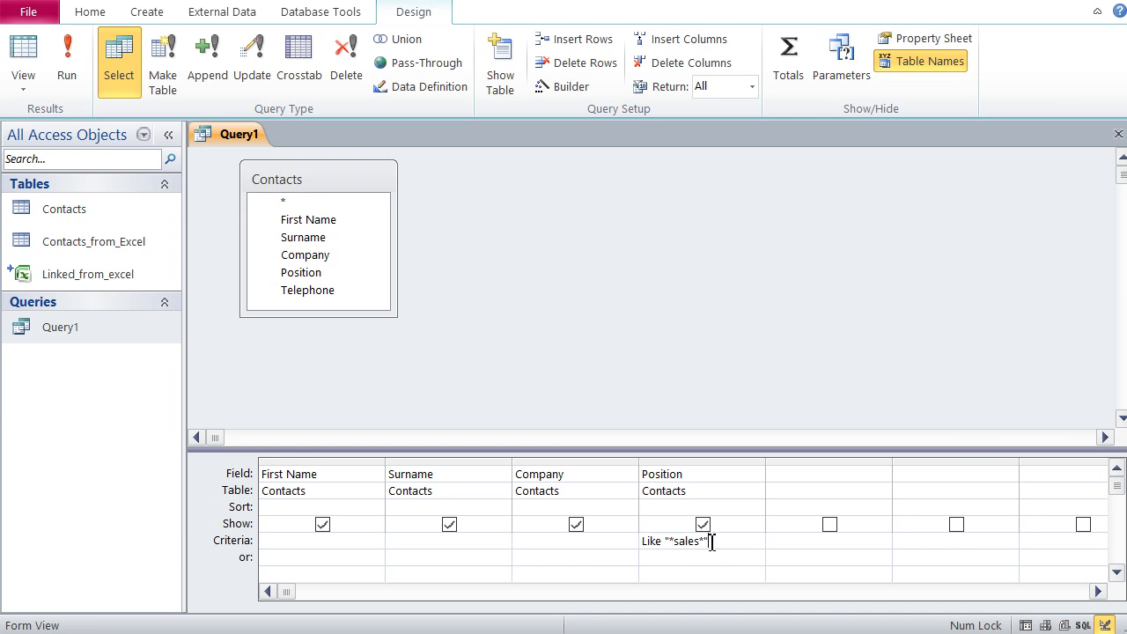
{"action": "left_click_drag", "start_coordinate": [715, 541], "coordinate": [624, 542]}
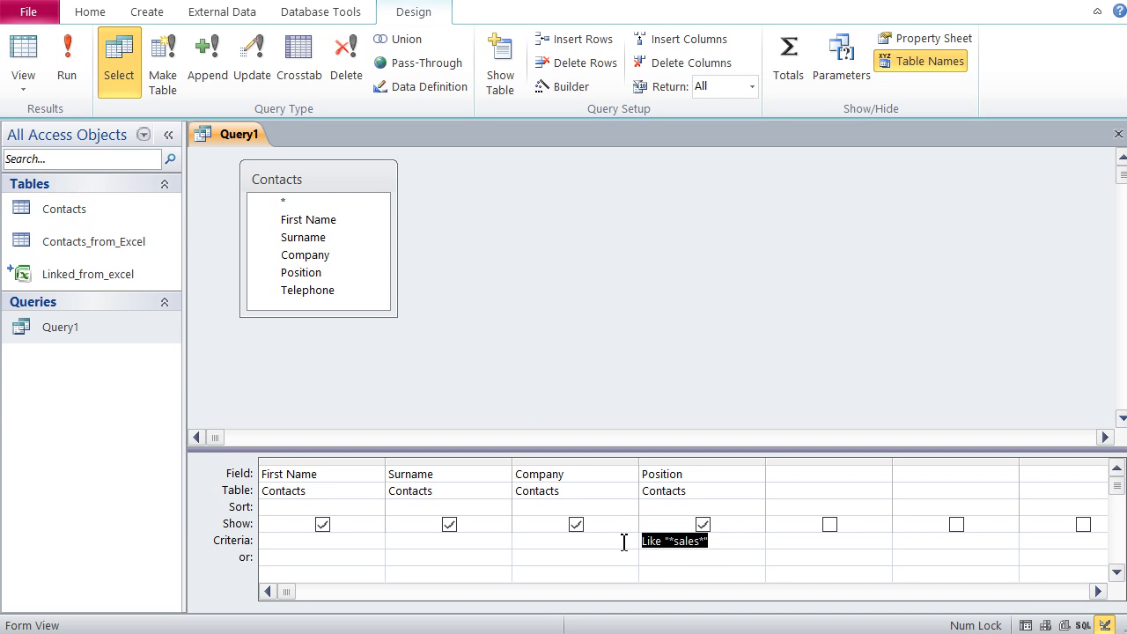
{"action": "key", "text": "Delete"}
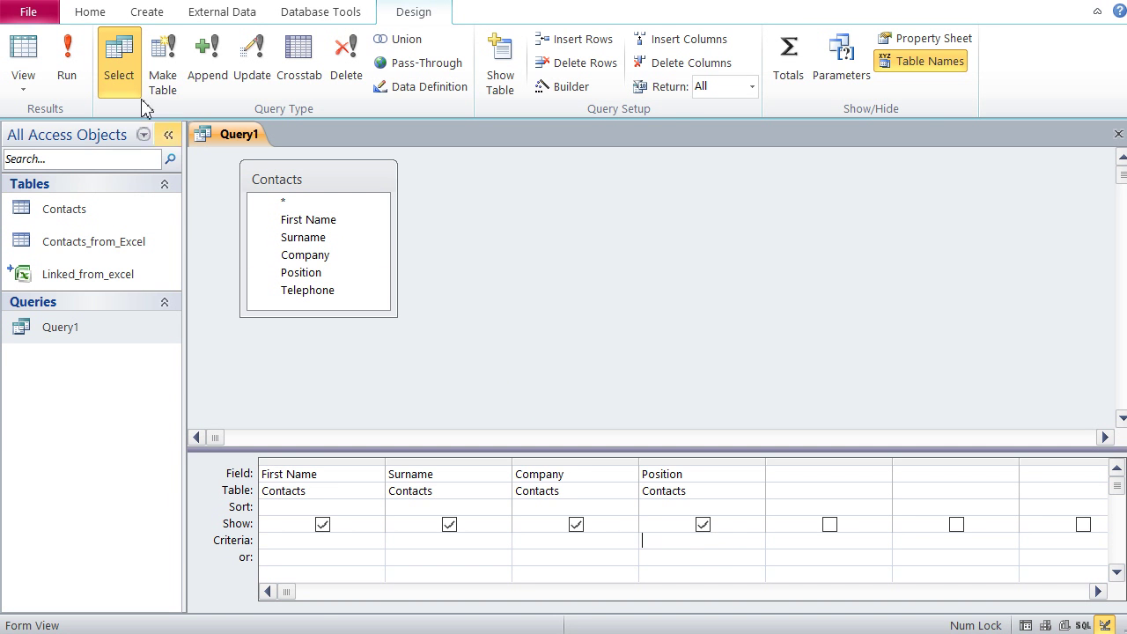
{"action": "left_click", "coordinate": [27, 53]}
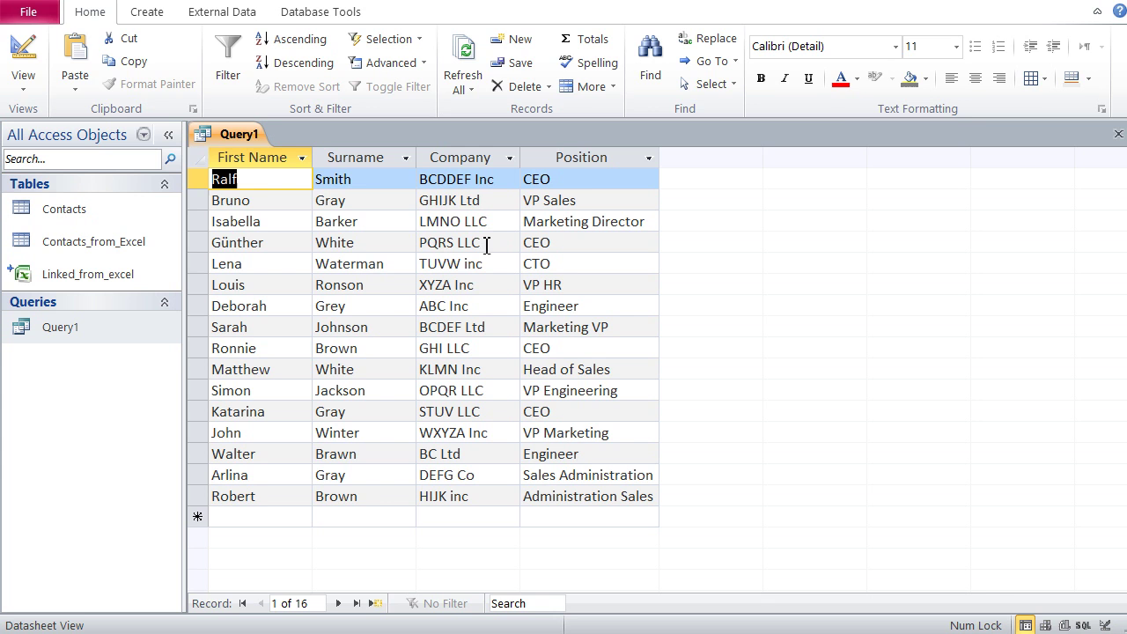
Step: Set the Company field's criterion to "* llc" to match company names ending in a space and llc
{"action": "left_click", "coordinate": [22, 51]}
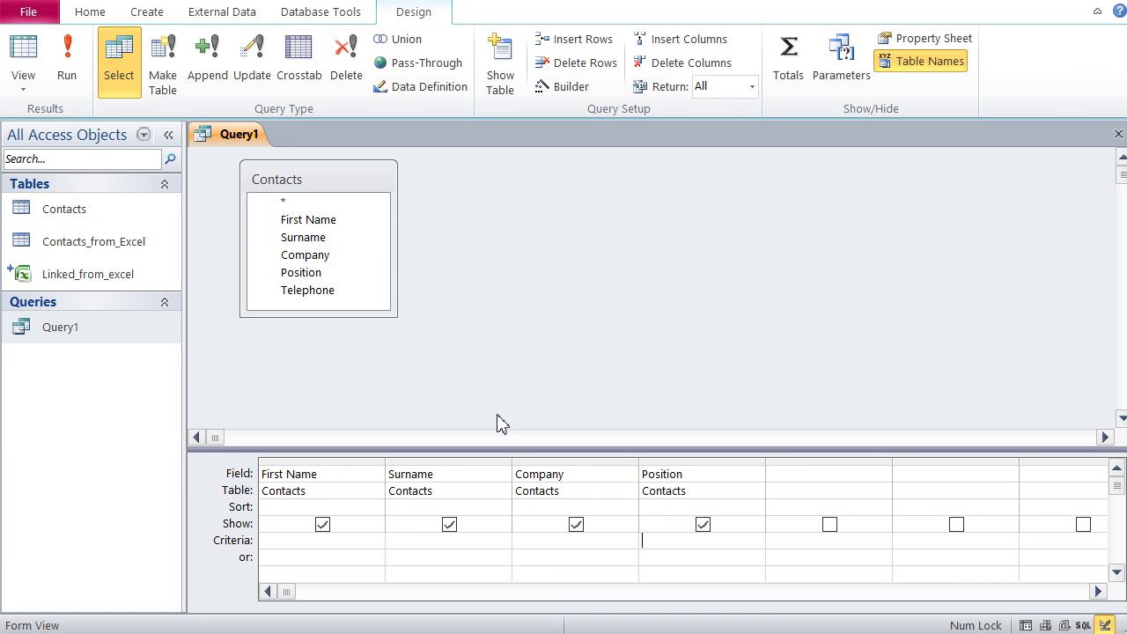
{"action": "left_click", "coordinate": [557, 547]}
{"action": "type", "text": "*llc"}
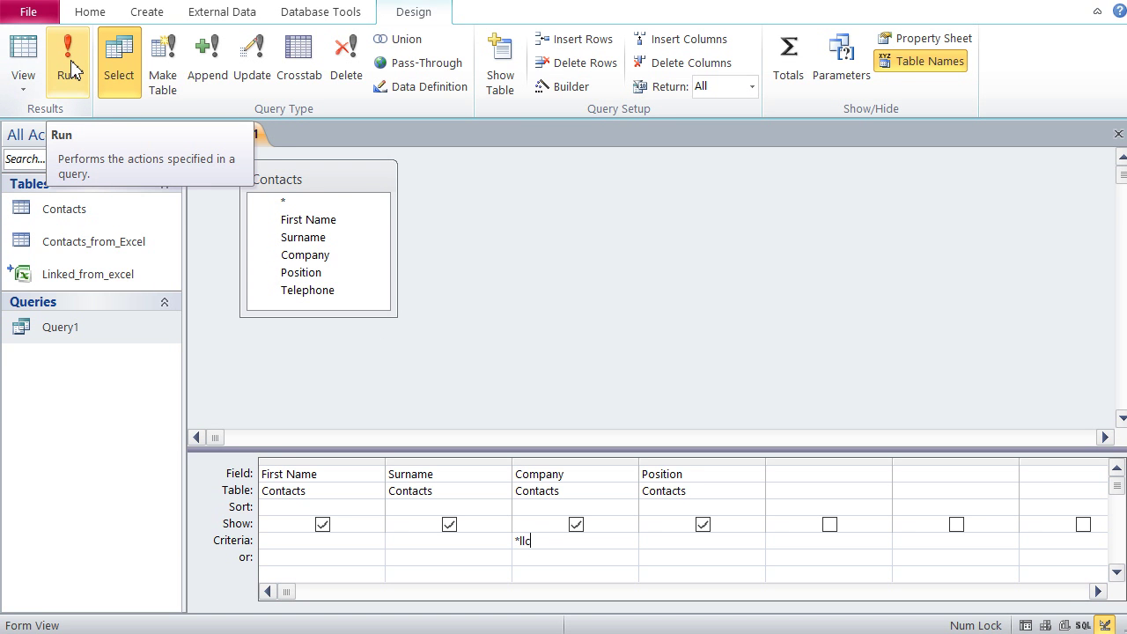
{"action": "key", "text": "BackSpace"}
{"action": "key", "text": "BackSpace"}
{"action": "key", "text": "BackSpace"}
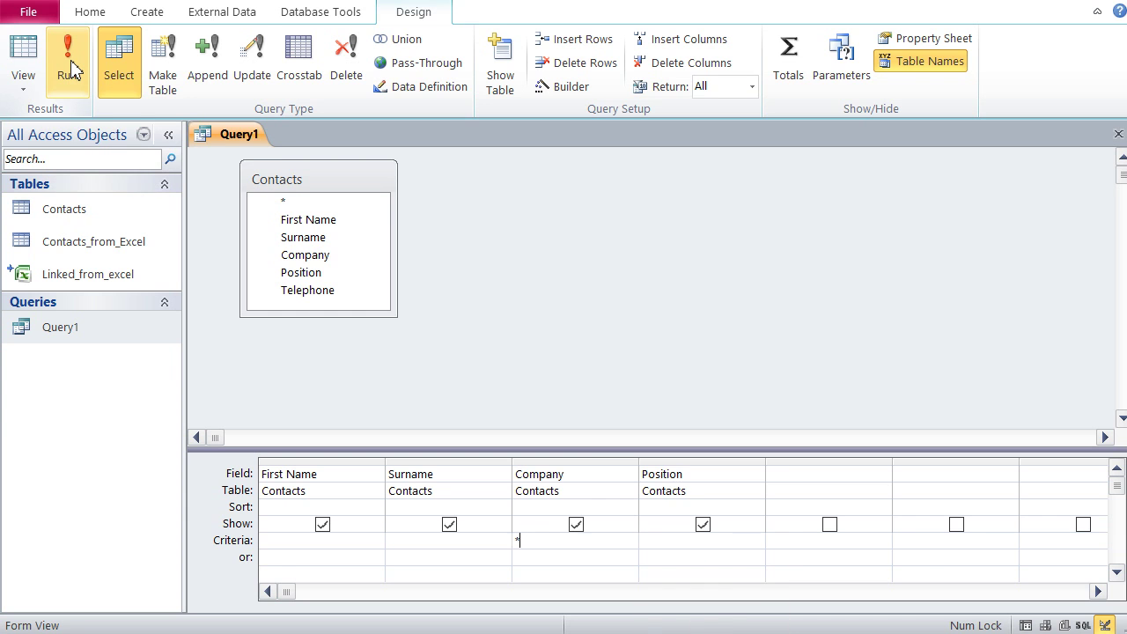
{"action": "type", "text": "llc"}
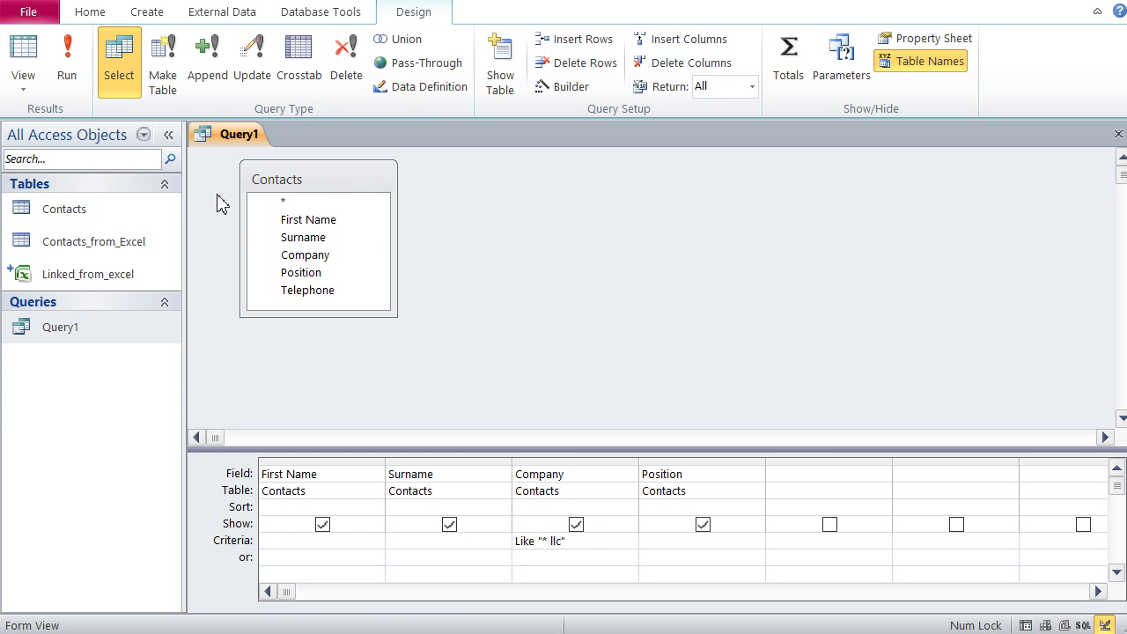
Step: Examine the WHERE clause in the query's SQL statement, then display the matching records in the datasheet
{"action": "left_click", "coordinate": [26, 95]}
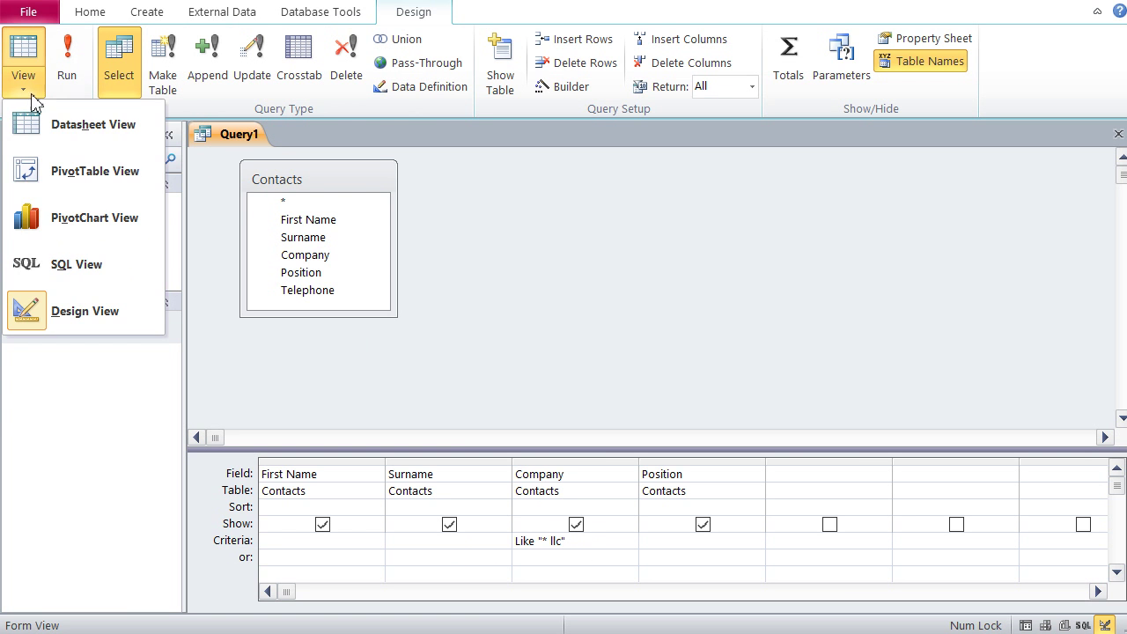
{"action": "left_click", "coordinate": [72, 275]}
{"action": "left_click", "coordinate": [251, 282]}
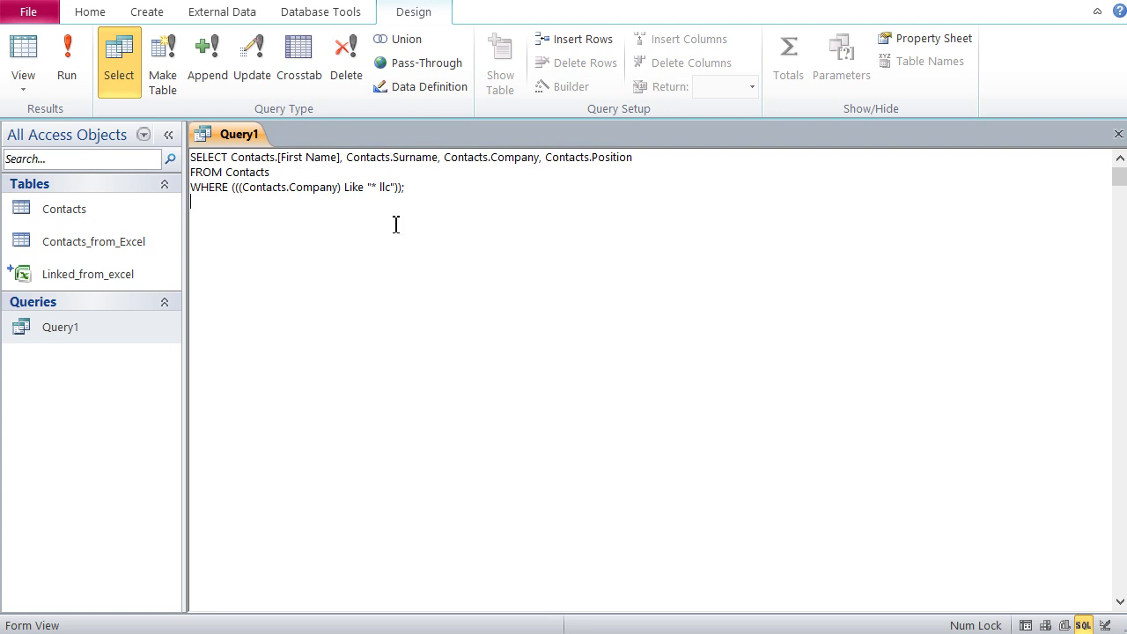
{"action": "left_click_drag", "start_coordinate": [415, 189], "coordinate": [191, 190]}
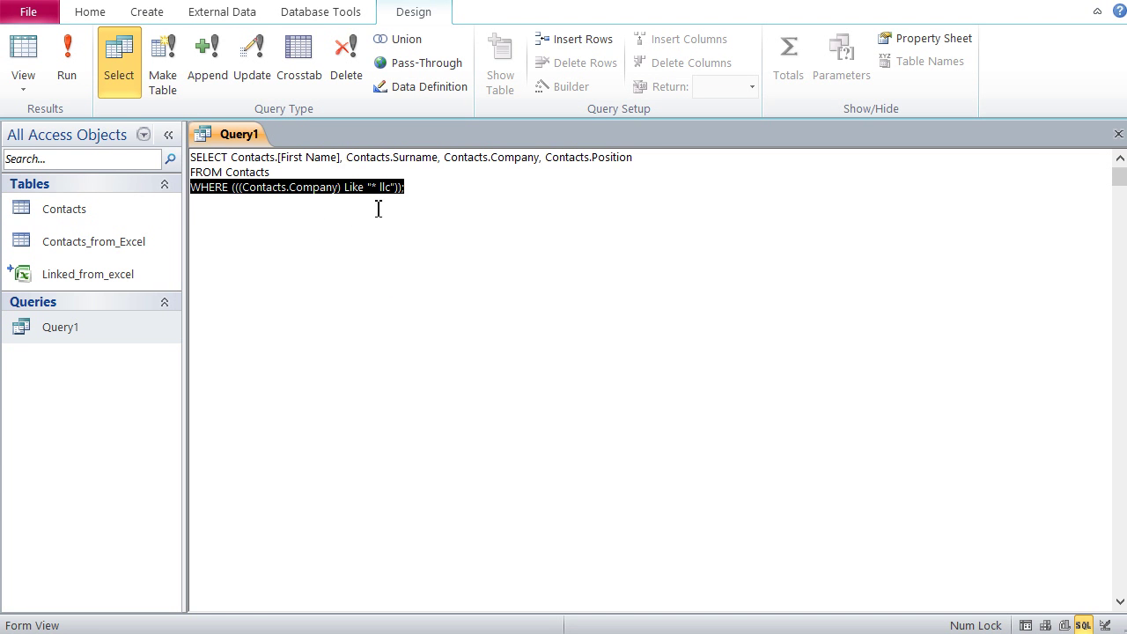
{"action": "left_click", "coordinate": [24, 55]}
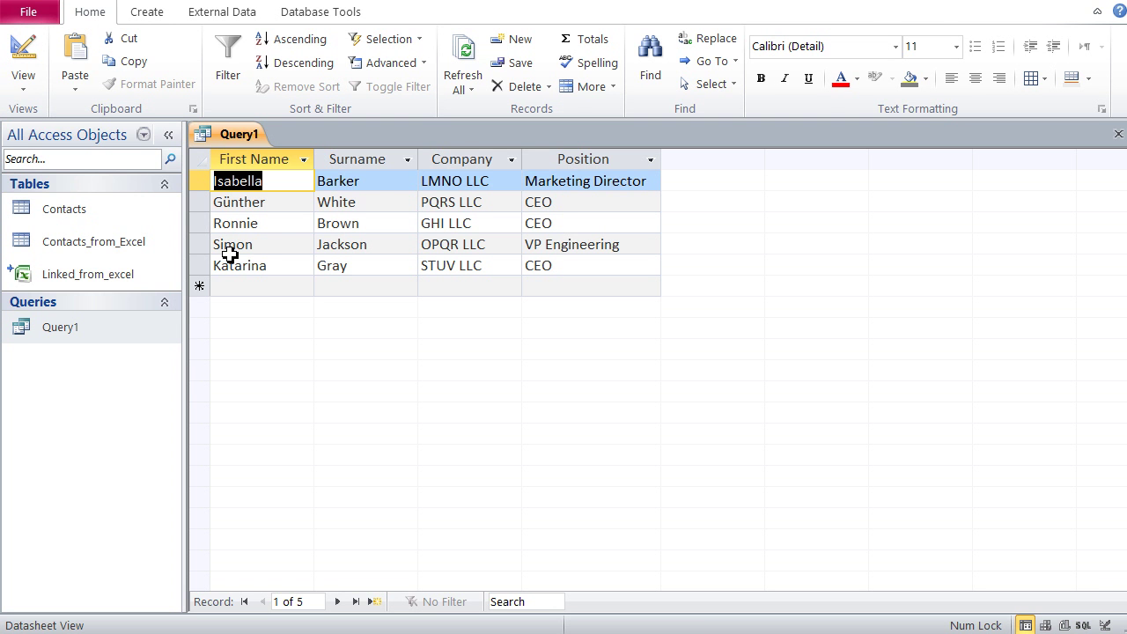
Step: Delete the Like "* llc" criterion from the Company field and display all the query's records
{"action": "left_click", "coordinate": [30, 61]}
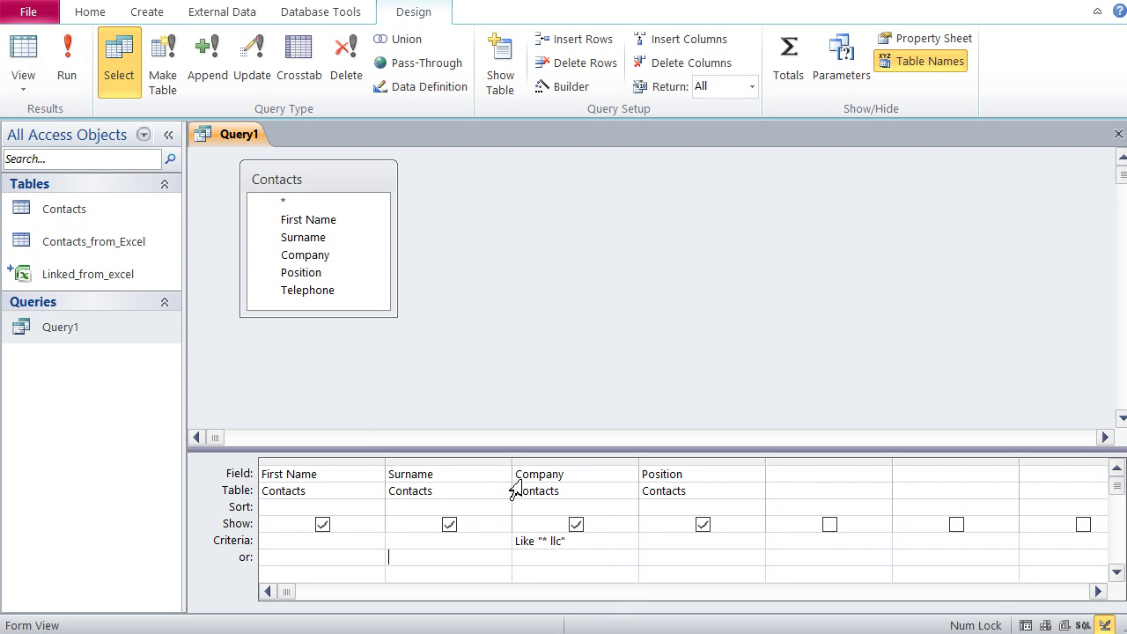
{"action": "left_click_drag", "start_coordinate": [598, 542], "coordinate": [506, 542]}
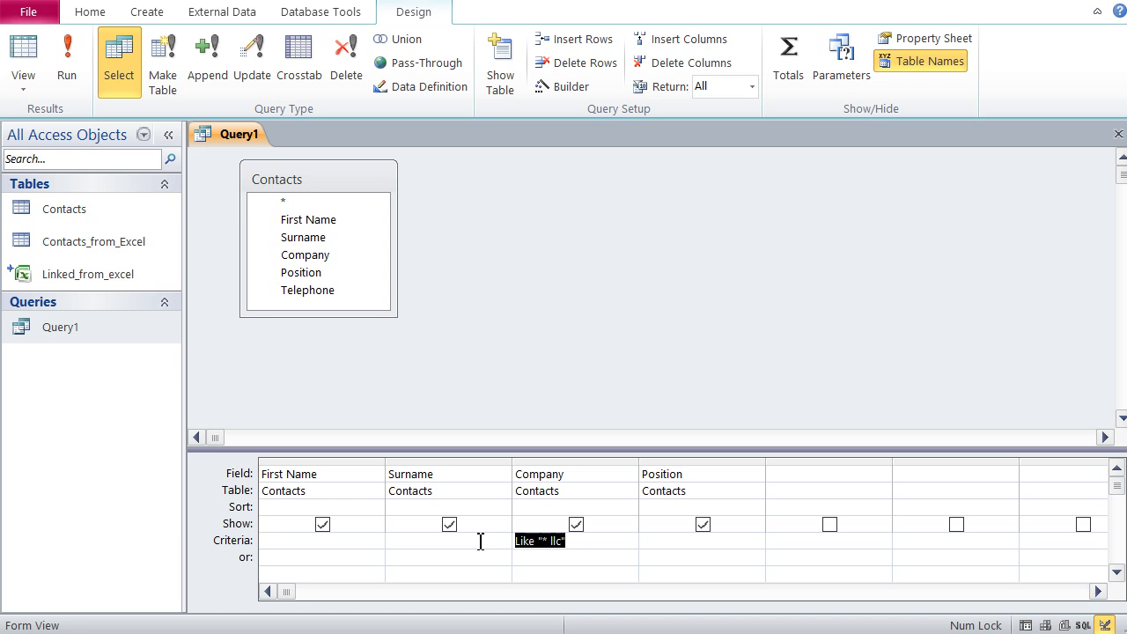
{"action": "key", "text": "Delete"}
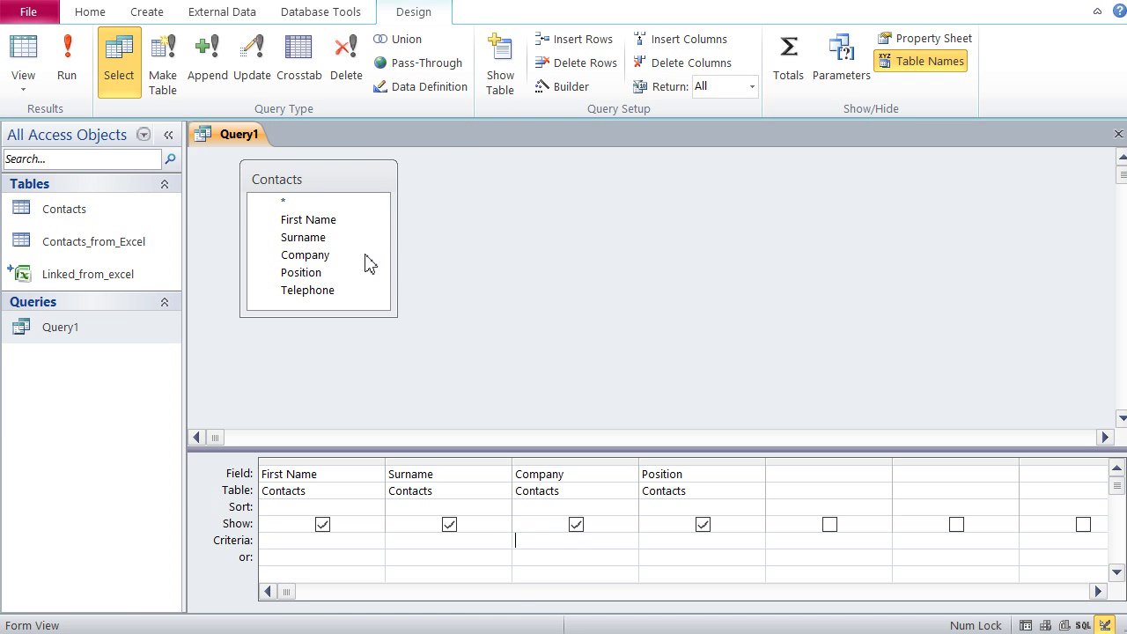
{"action": "left_click", "coordinate": [27, 60]}
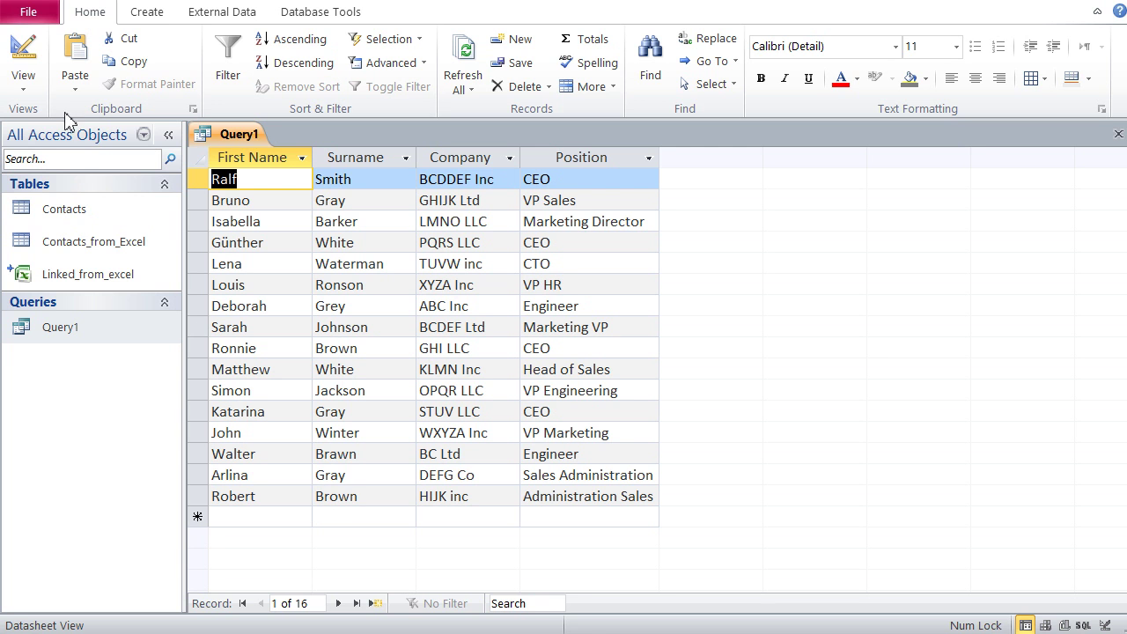
Step: Set the Surname criterion to br?wn with a single-character wildcard and display the matching records
{"action": "left_click", "coordinate": [19, 54]}
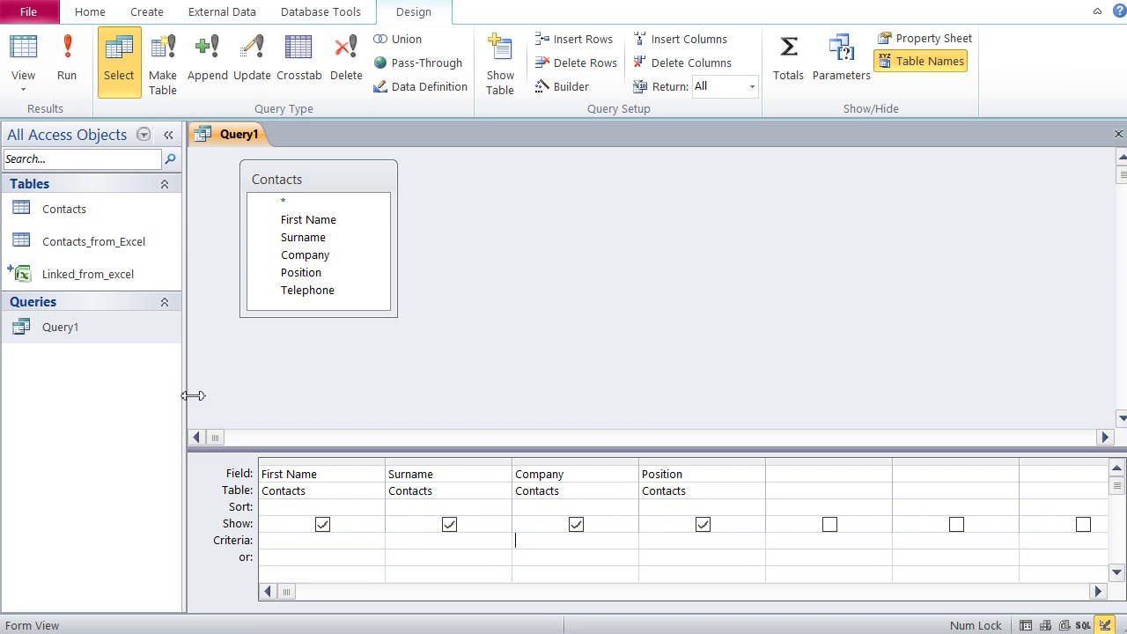
{"action": "left_click", "coordinate": [414, 544]}
{"action": "type", "text": "br"}
{"action": "type", "text": "?wn"}
{"action": "left_click", "coordinate": [28, 66]}
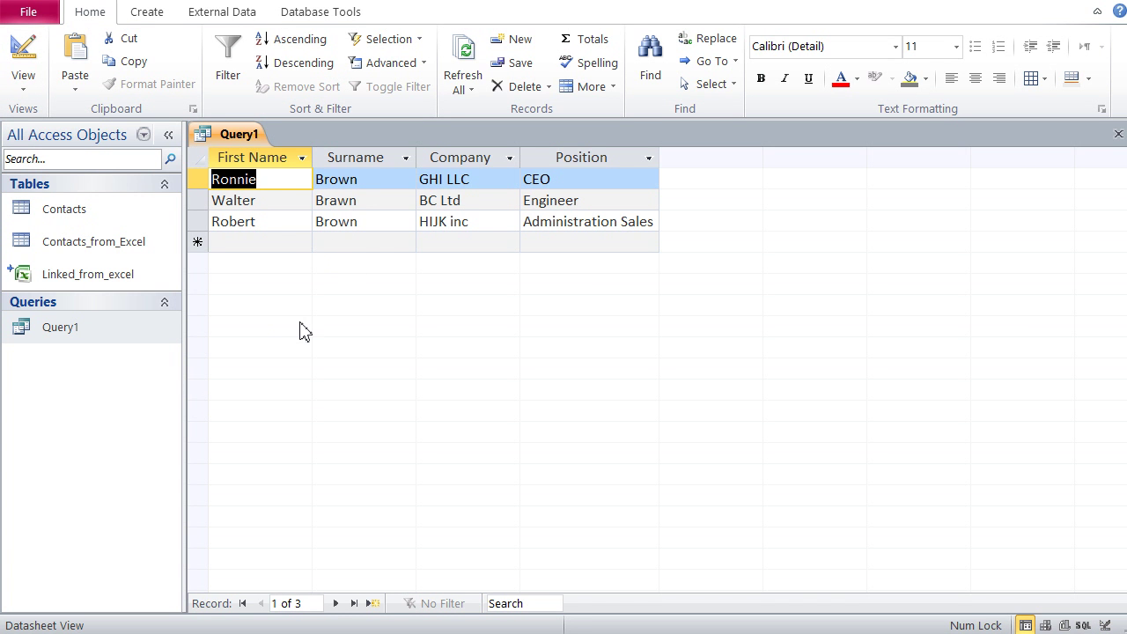
Step: Replace the Surname criterion with b???? to match five-letter surnames starting with b, and display the results
{"action": "left_click", "coordinate": [19, 63]}
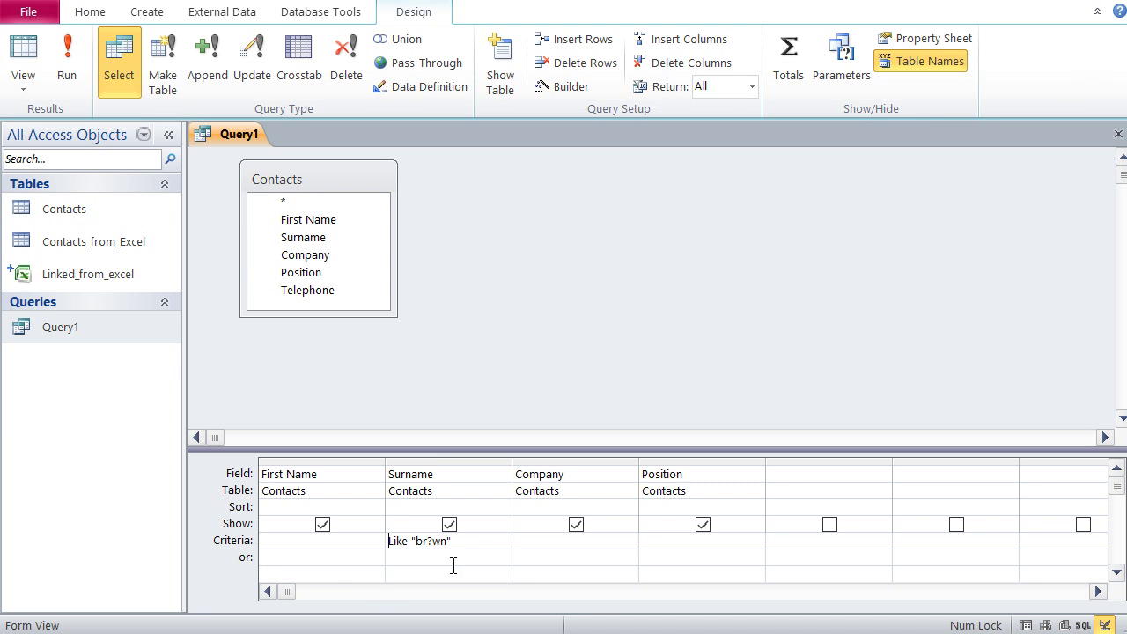
{"action": "left_click_drag", "start_coordinate": [478, 541], "coordinate": [374, 540]}
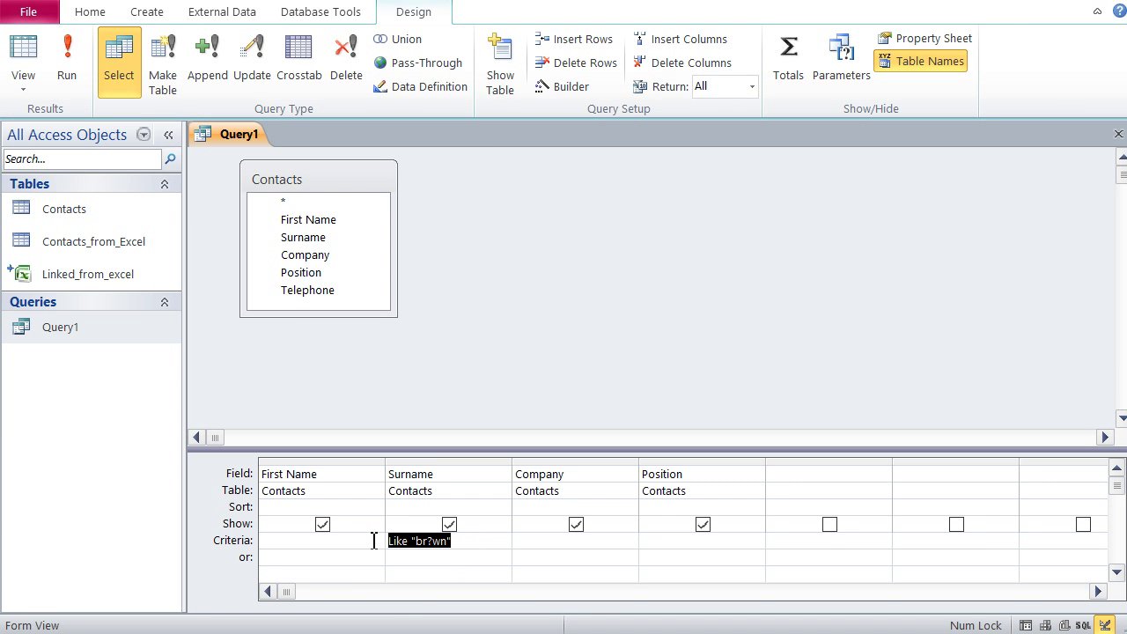
{"action": "type", "text": "b"}
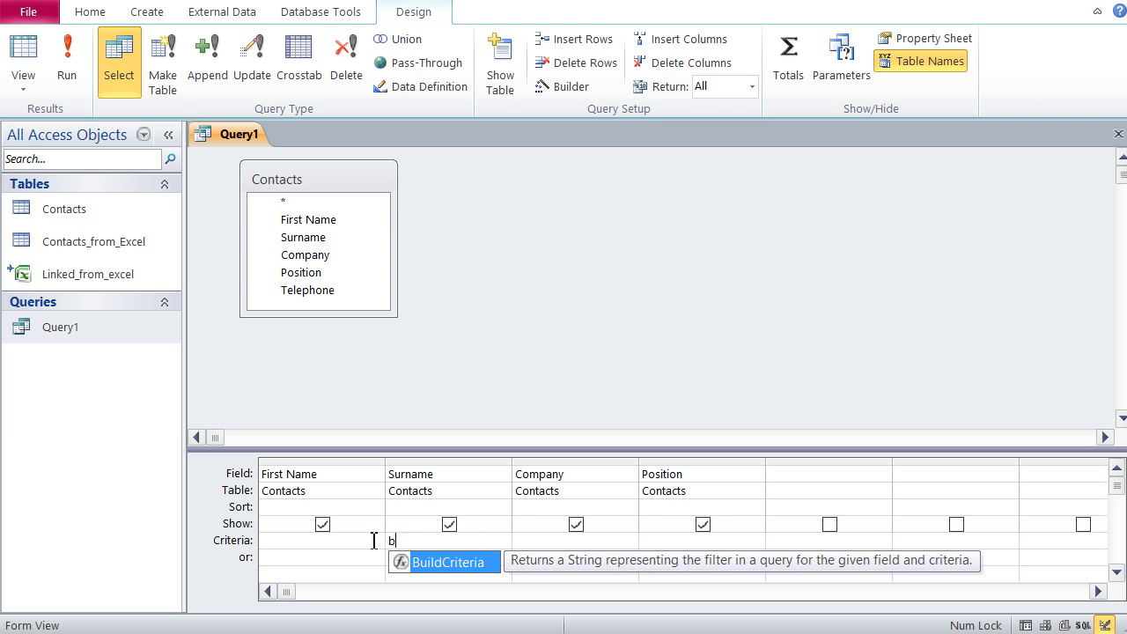
{"action": "type", "text": "????"}
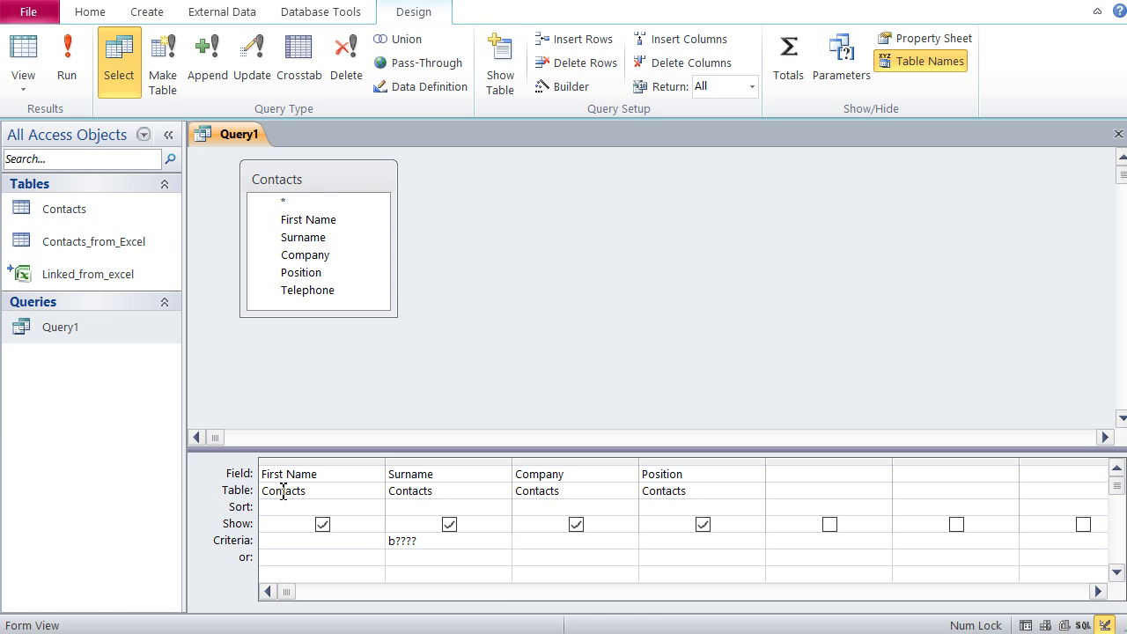
{"action": "left_click", "coordinate": [37, 57]}
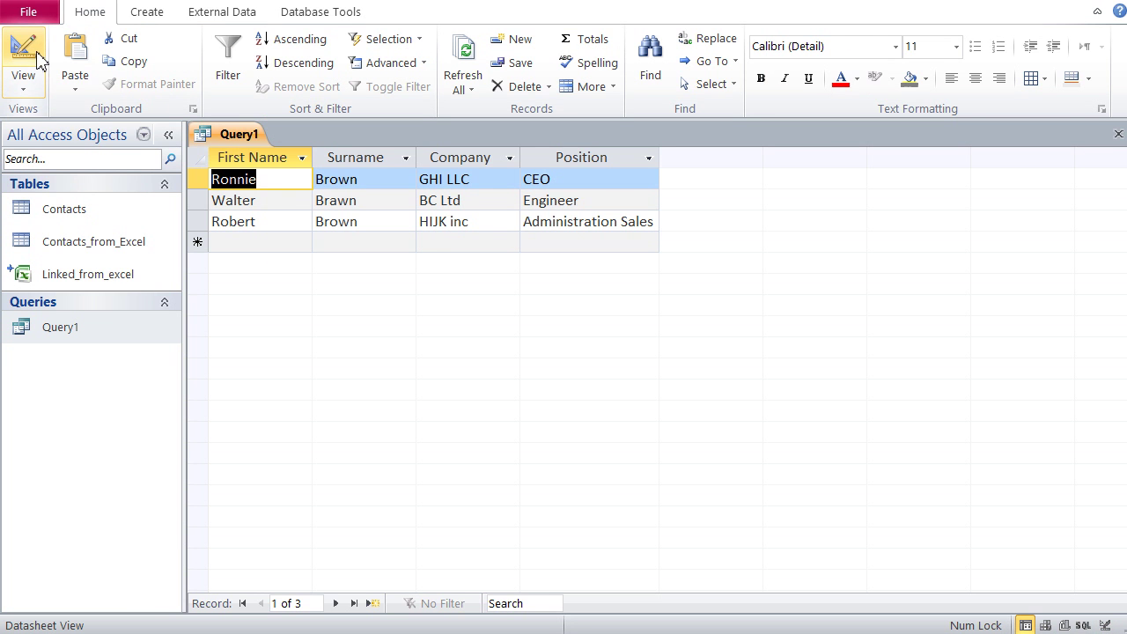
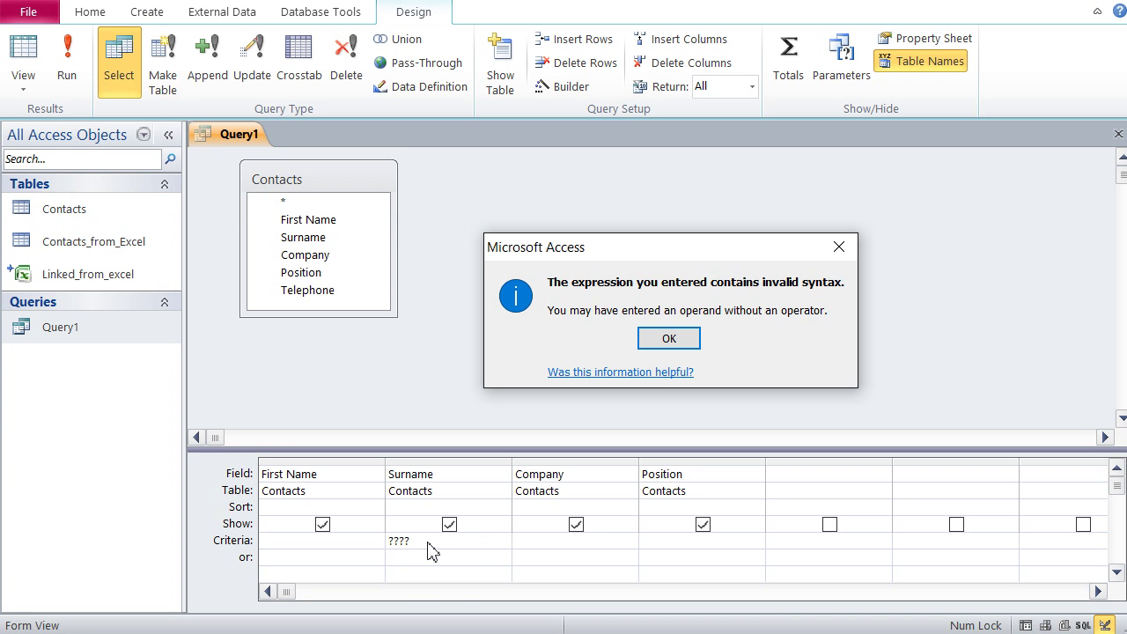
Step: Try to filter the Surname field with the unquoted criterion like ????
{"action": "left_click", "coordinate": [669, 340]}
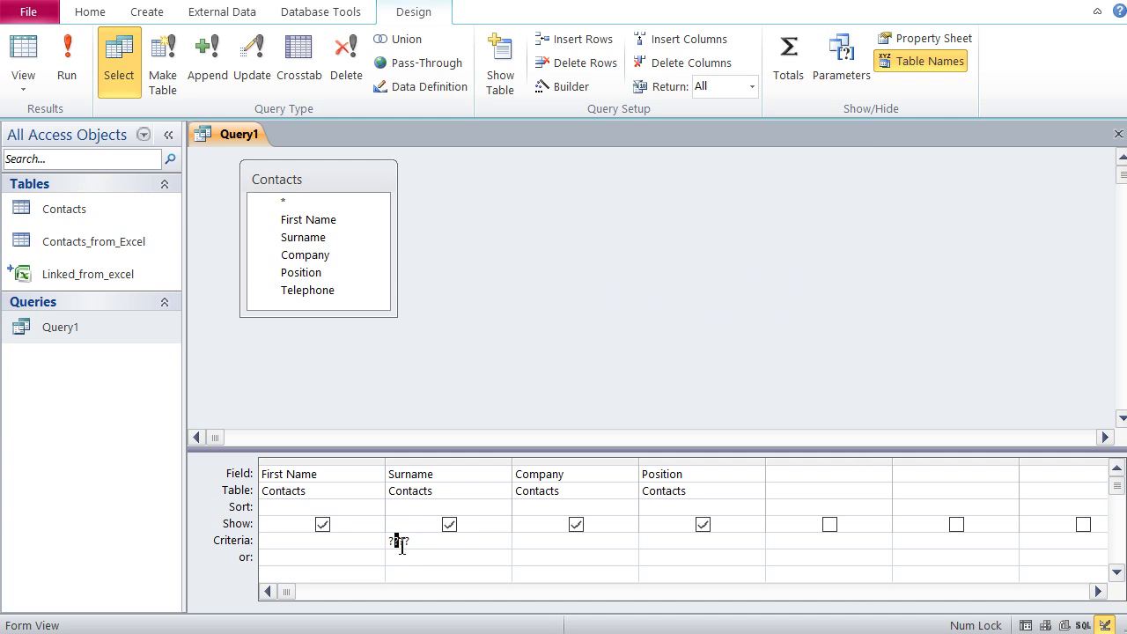
{"action": "left_click_drag", "start_coordinate": [423, 540], "coordinate": [367, 540]}
{"action": "type", "text": "like ????"}
{"action": "left_click", "coordinate": [21, 54]}
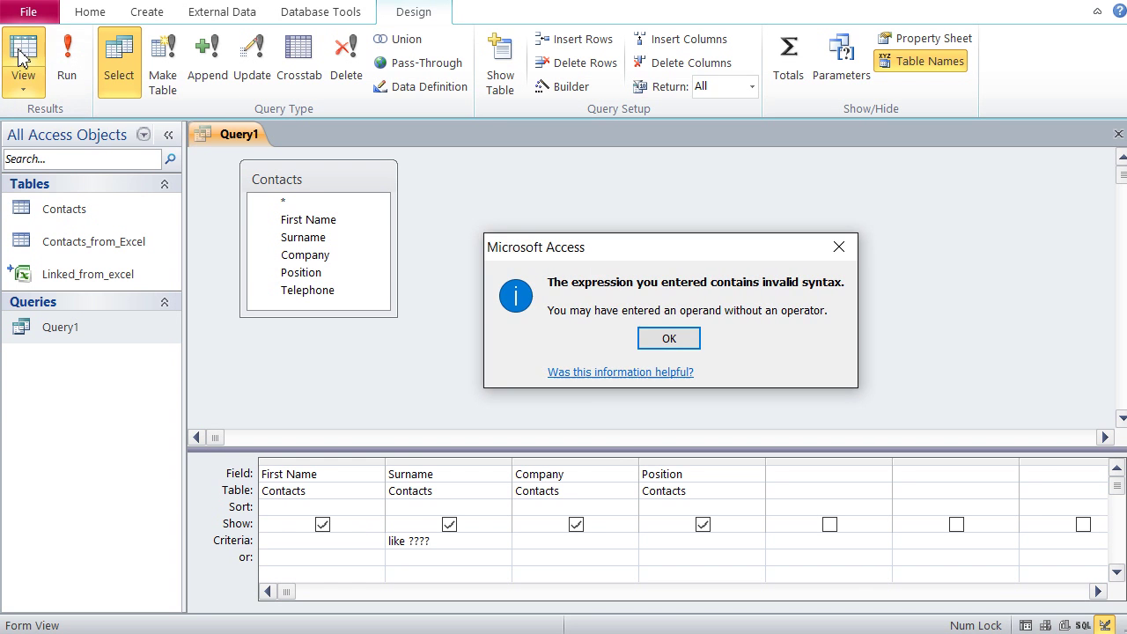
{"action": "left_click", "coordinate": [686, 344]}
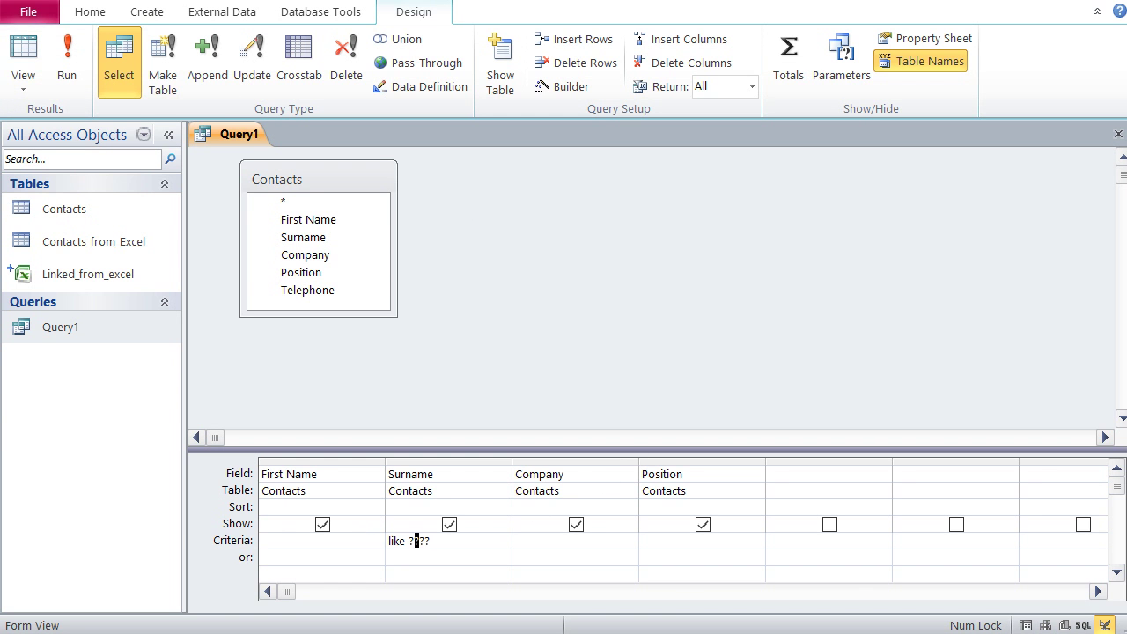
Step: Set the Surname criterion to b????, display the matching records and return to the query design
{"action": "key", "text": "Escape"}
{"action": "left_click", "coordinate": [458, 547]}
{"action": "type", "text": "\"????\""}
{"action": "left_click_drag", "start_coordinate": [433, 543], "coordinate": [367, 543]}
{"action": "type", "text": "b????"}
{"action": "left_click", "coordinate": [20, 62]}
{"action": "left_click", "coordinate": [20, 57]}
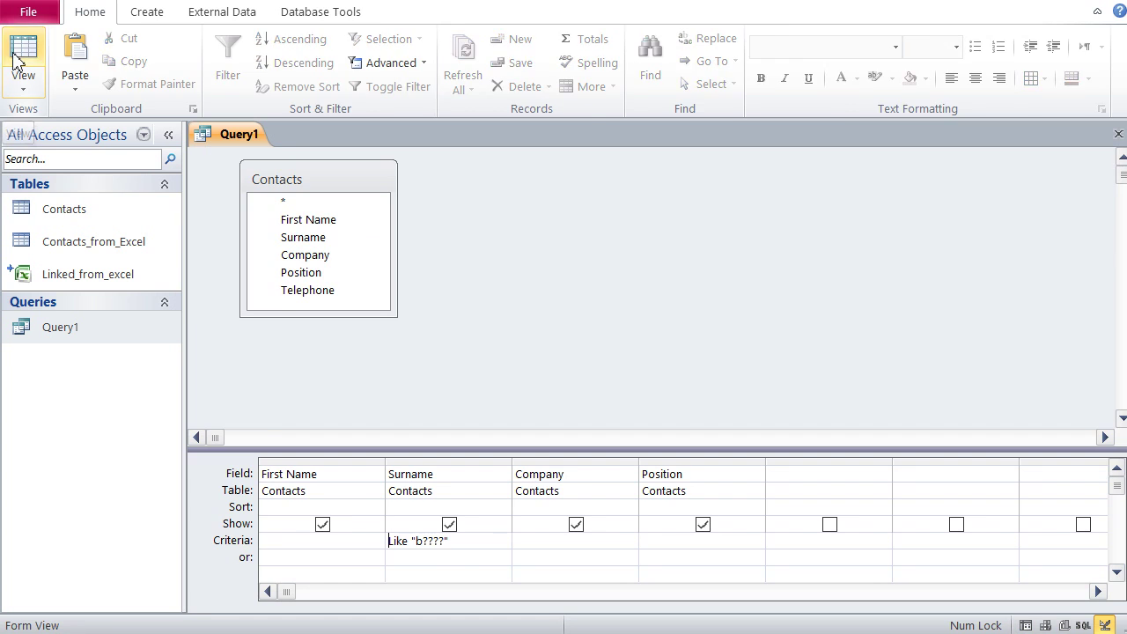
Step: Replace the Surname criterion with "????" in quotation marks to match four-letter surnames, and display the results
{"action": "left_click_drag", "start_coordinate": [470, 545], "coordinate": [341, 540]}
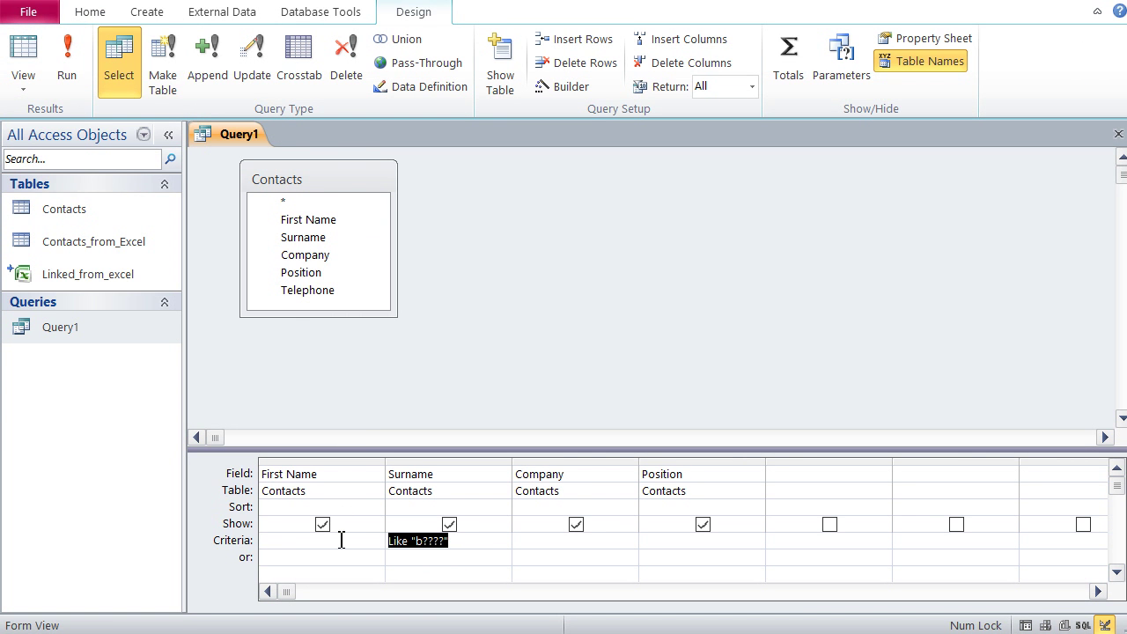
{"action": "type", "text": "????"}
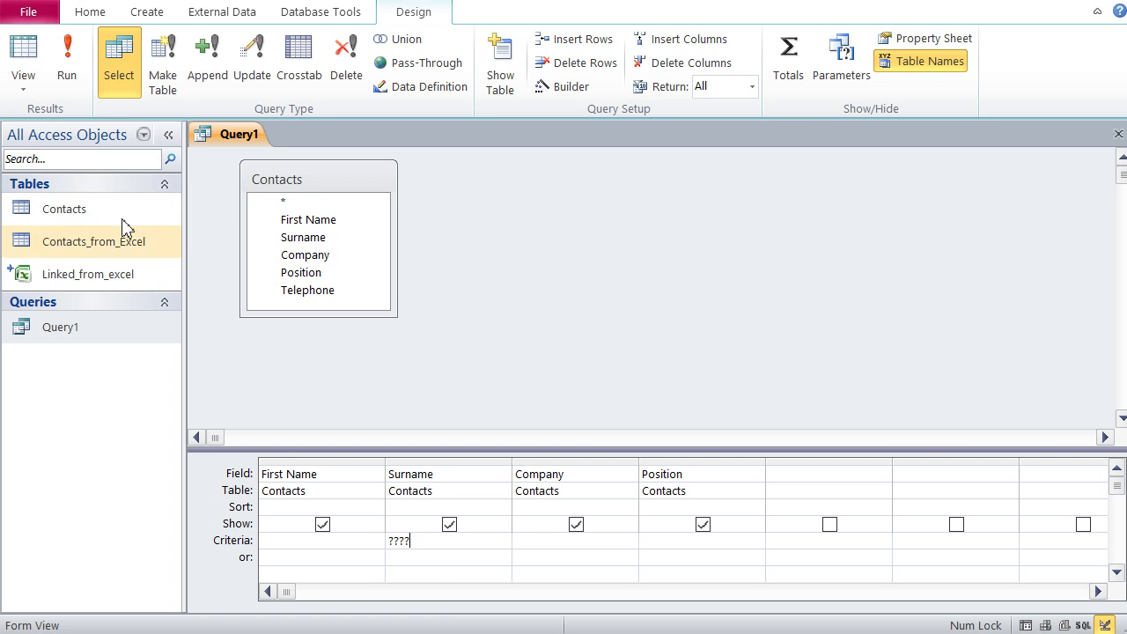
{"action": "left_click", "coordinate": [24, 60]}
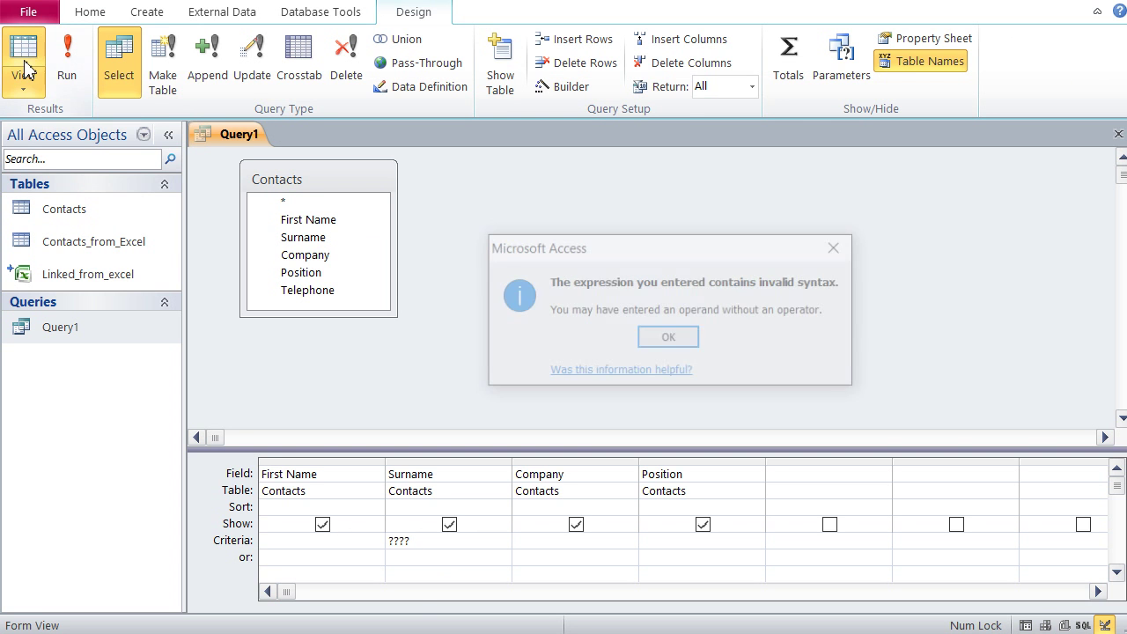
{"action": "left_click", "coordinate": [671, 341]}
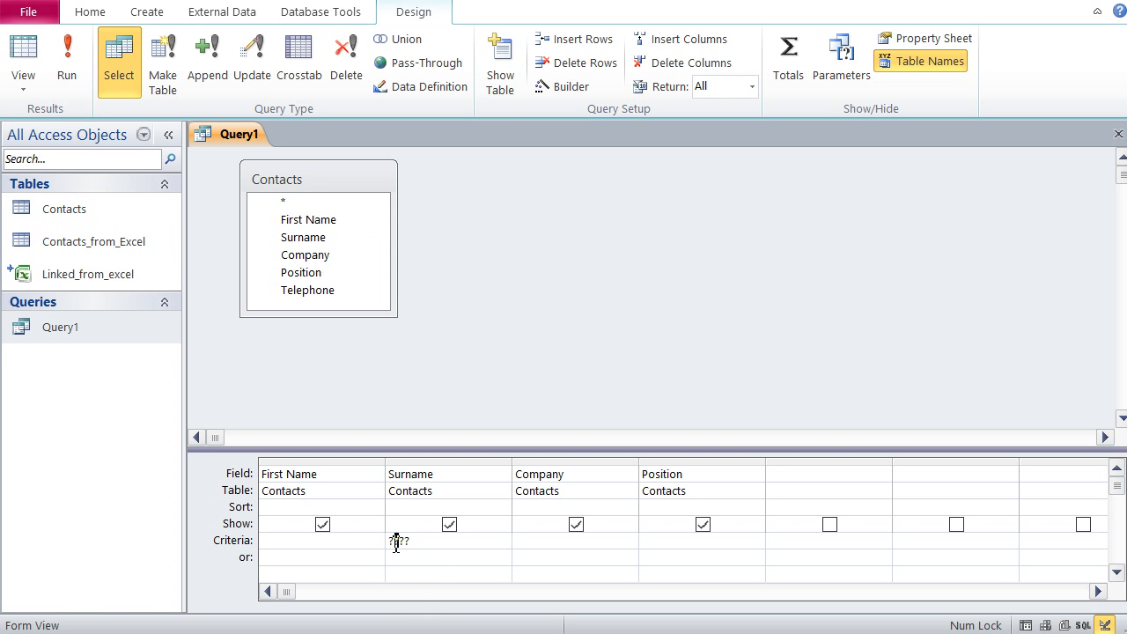
{"action": "type", "text": "\"????\""}
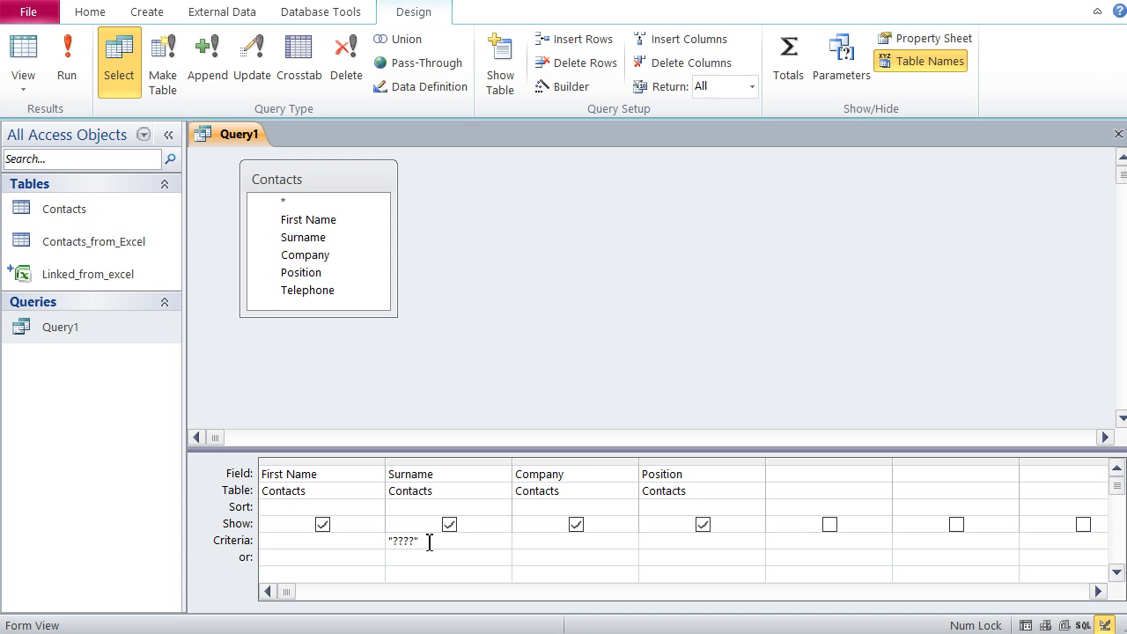
{"action": "left_click", "coordinate": [25, 58]}
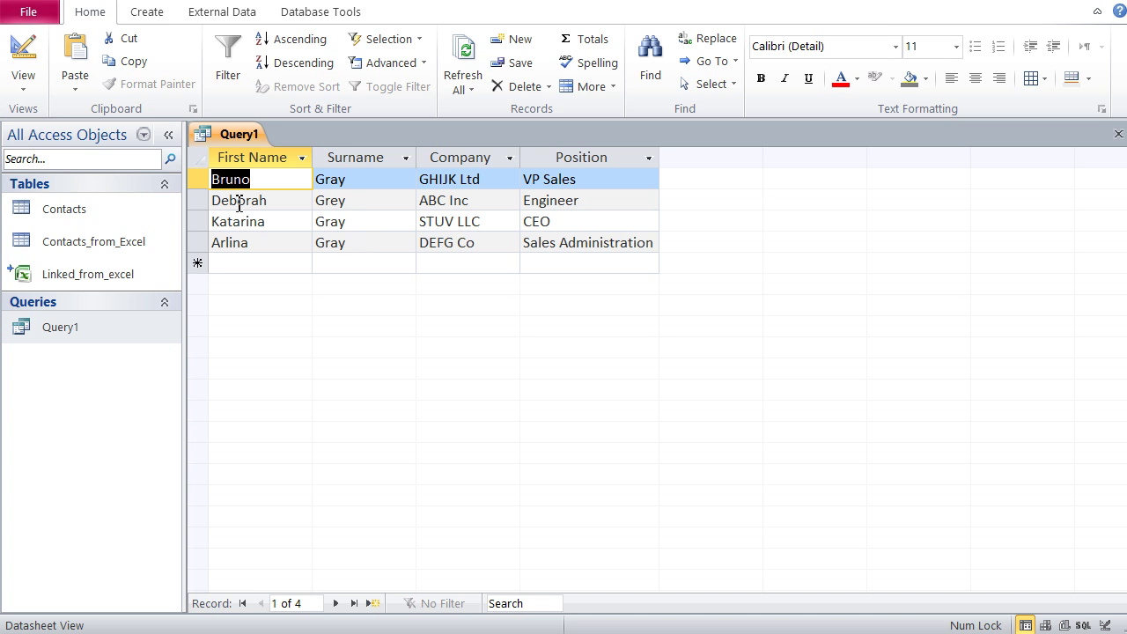
Step: Delete the Like "????" criterion from the Surname field and display all the query's records
{"action": "left_click", "coordinate": [22, 48]}
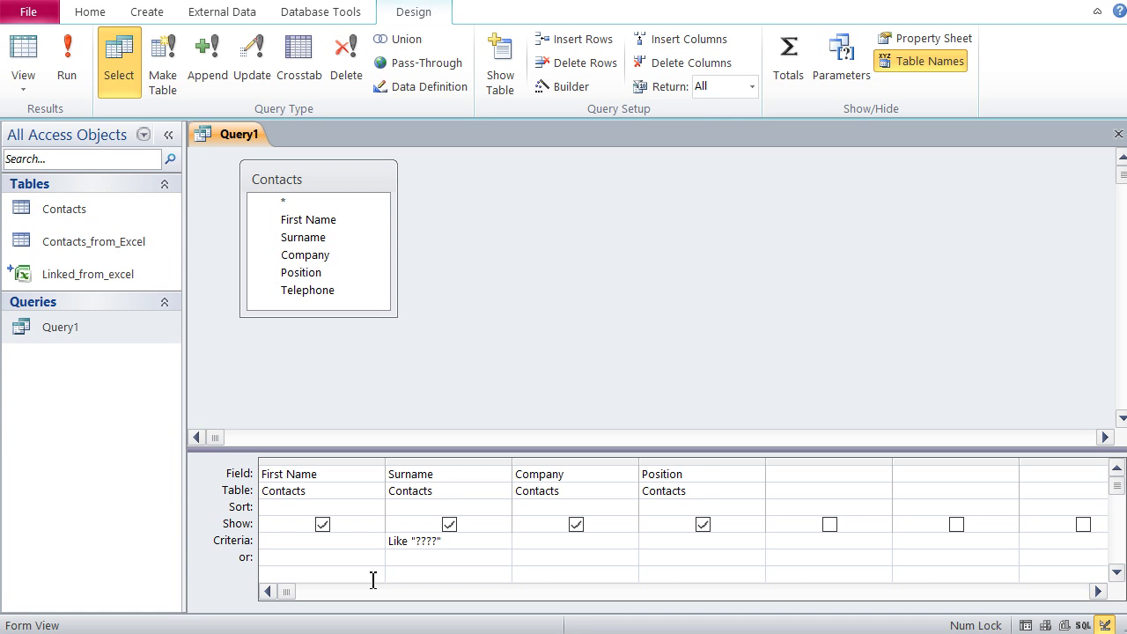
{"action": "left_click_drag", "start_coordinate": [447, 541], "coordinate": [374, 541]}
{"action": "key", "text": "Delete"}
{"action": "left_click", "coordinate": [27, 53]}
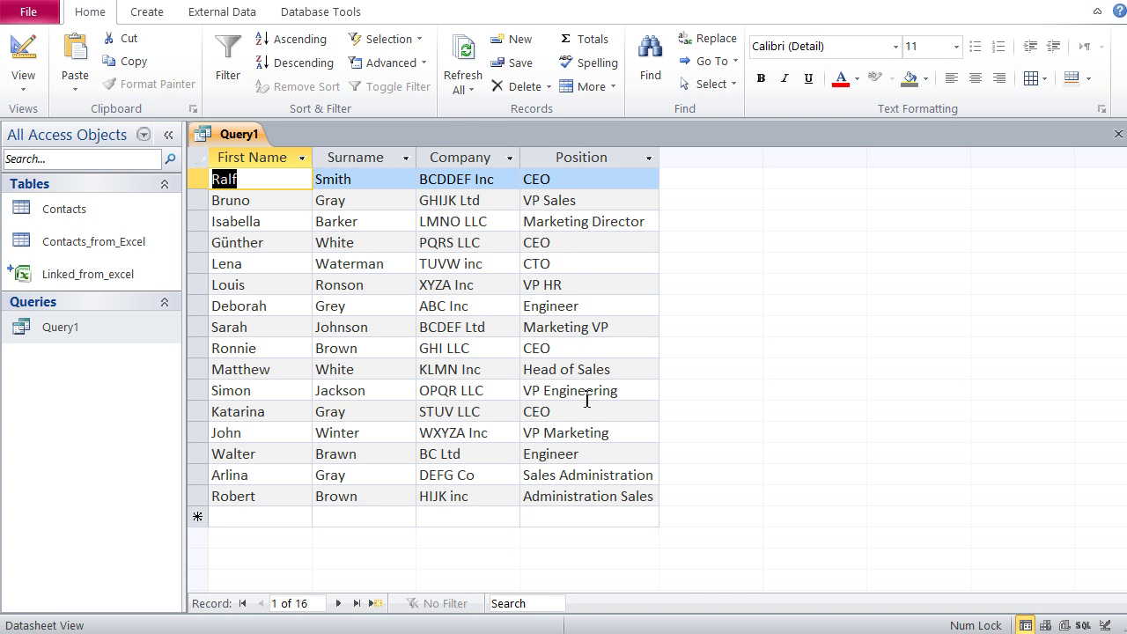
Step: Try the criterion *marketiing* in the Position field, display the results and return to the query design
{"action": "left_click", "coordinate": [21, 54]}
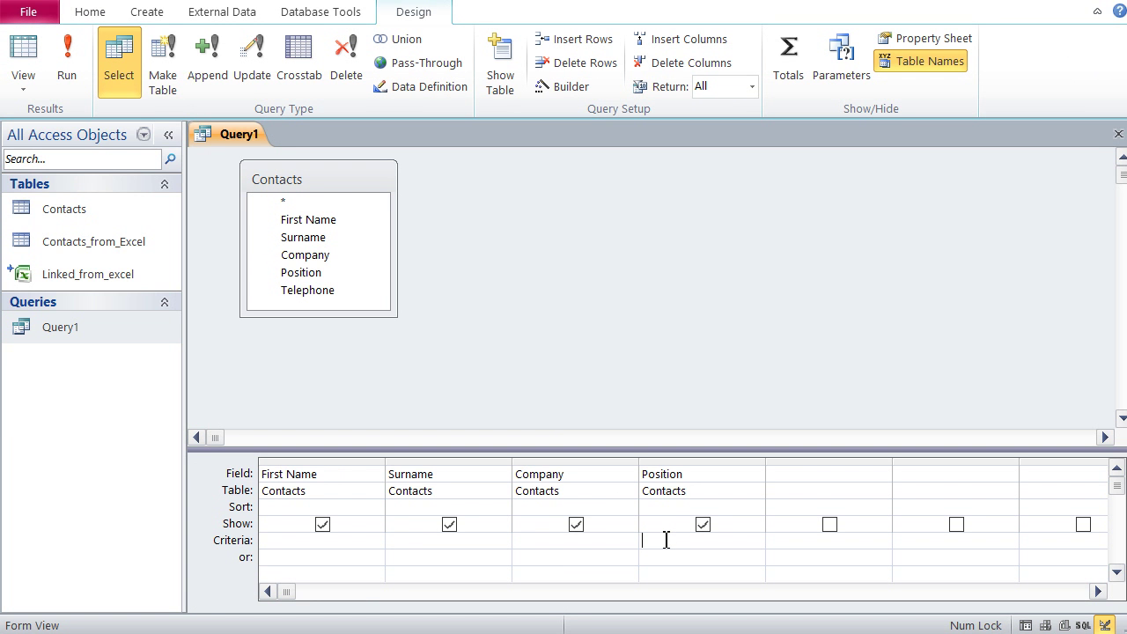
{"action": "type", "text": "*marketiing*"}
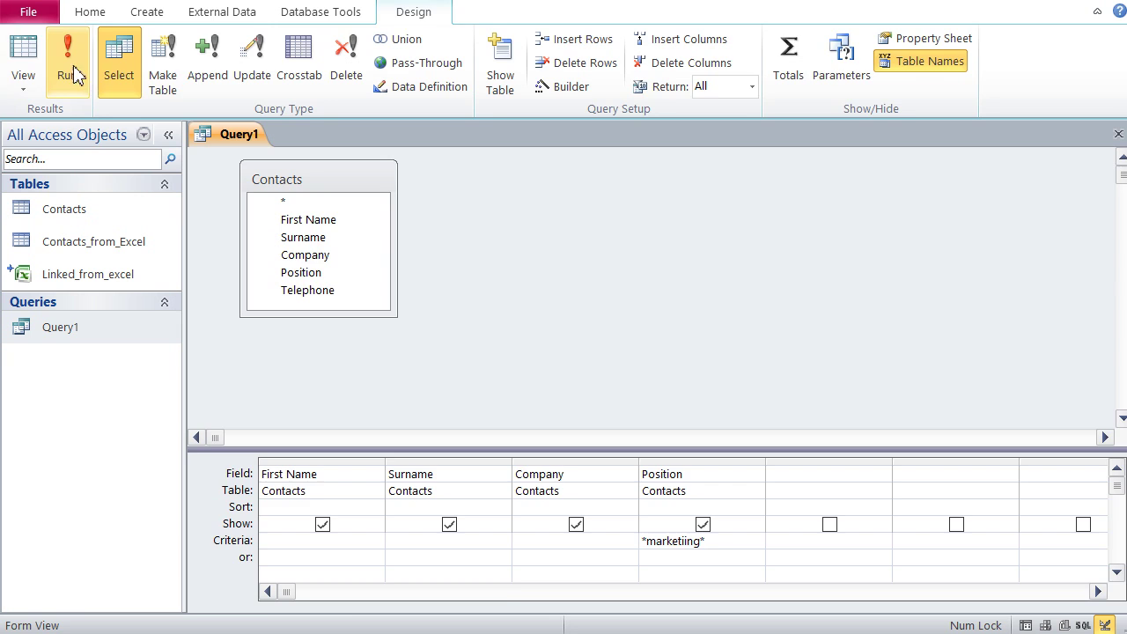
{"action": "left_click", "coordinate": [28, 66]}
{"action": "left_click", "coordinate": [35, 61]}
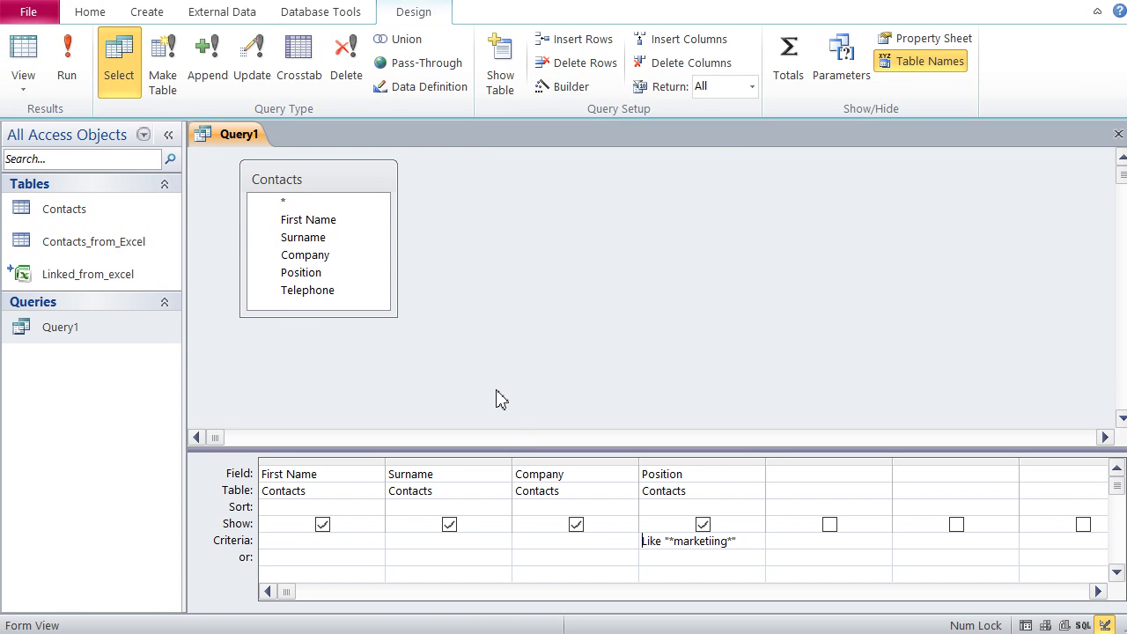
Step: Replace the Position criterion with *marketing* to match positions containing that word, and run the query
{"action": "left_click_drag", "start_coordinate": [747, 541], "coordinate": [575, 546]}
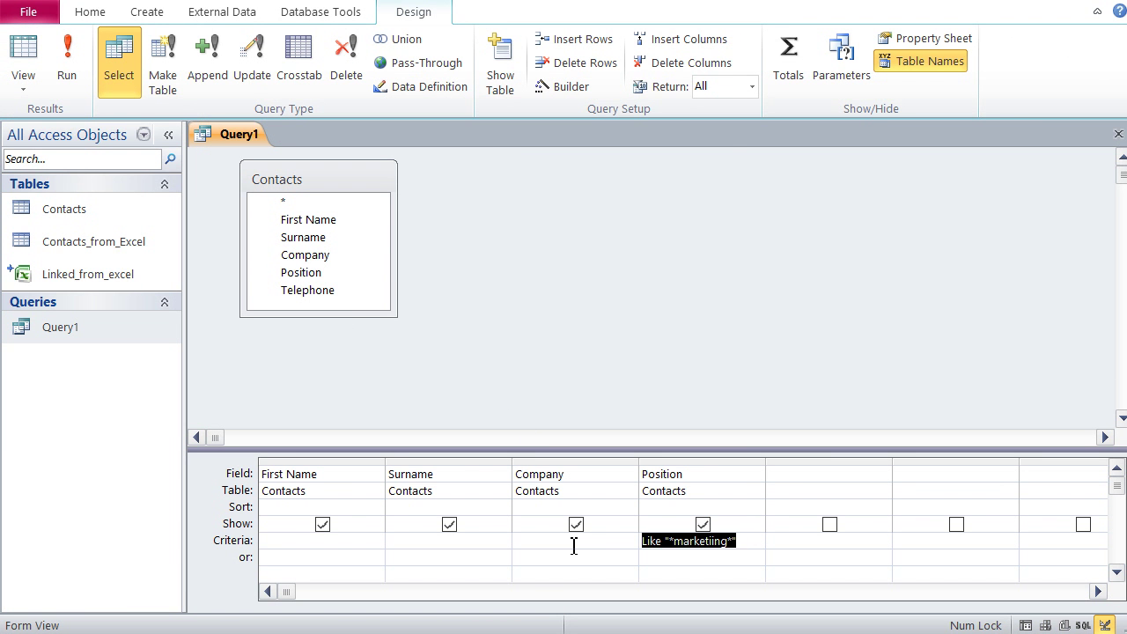
{"action": "type", "text": "*mar"}
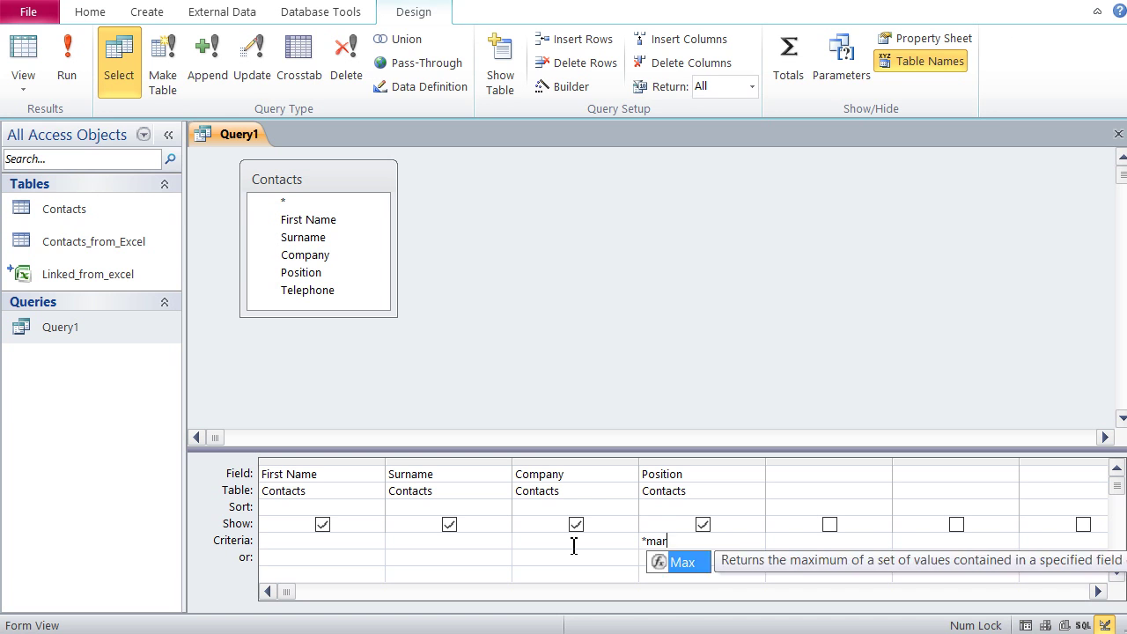
{"action": "type", "text": "keting"}
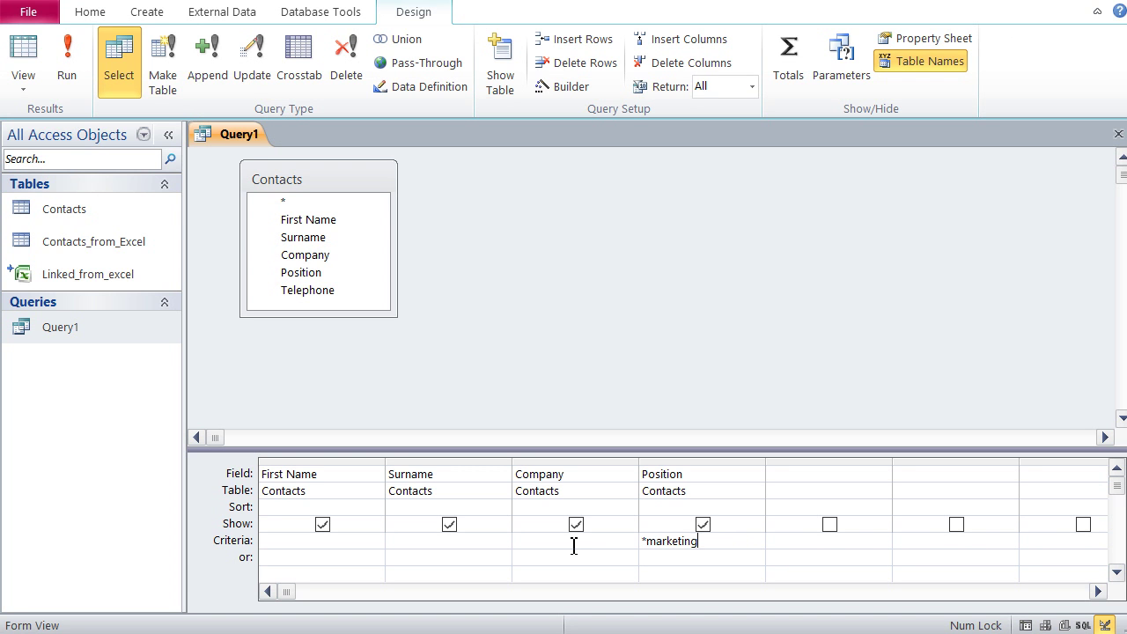
{"action": "type", "text": "*"}
{"action": "left_click", "coordinate": [67, 53]}
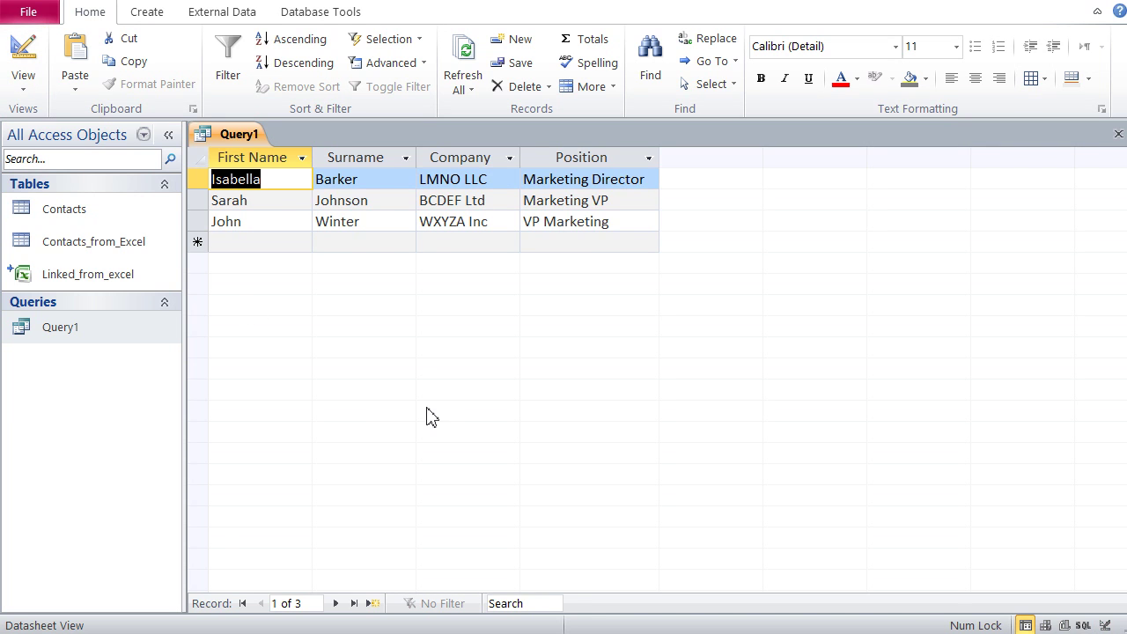